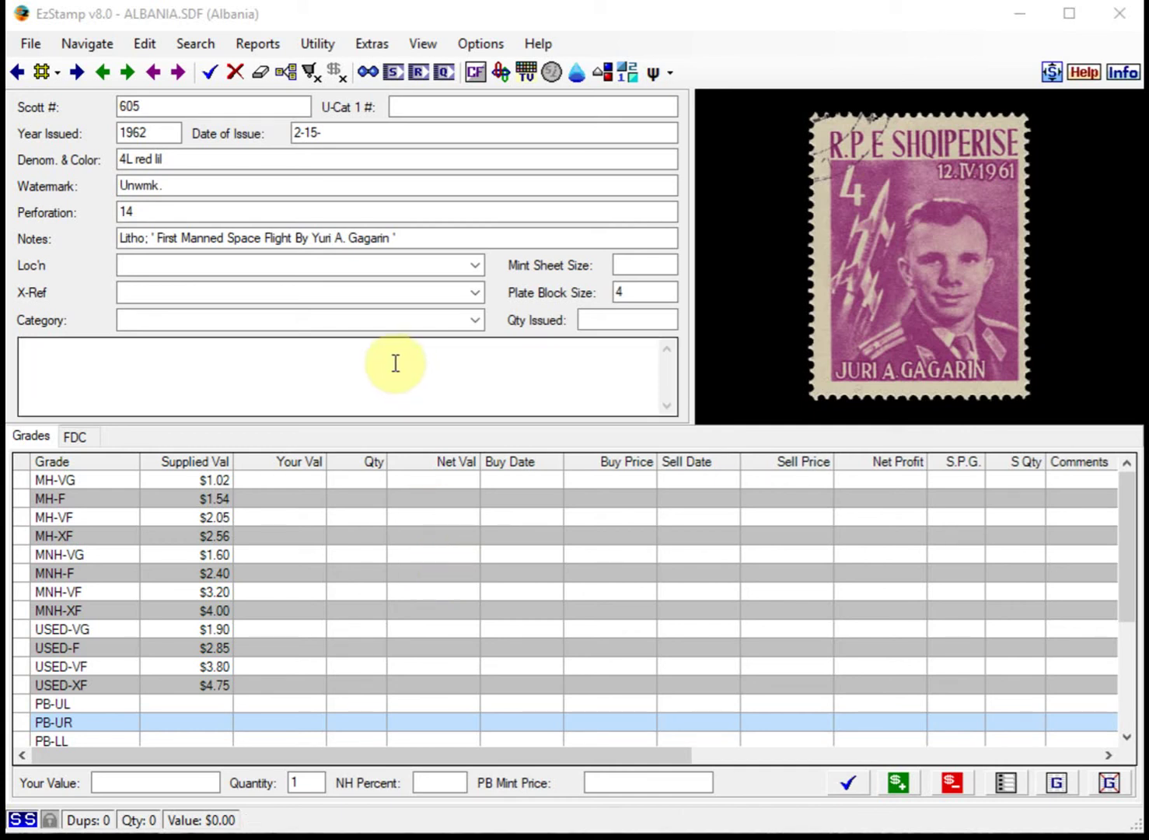
Step: Open Power Search and restore the last criteria: Year Issued containing 1958 or 1962
{"action": "left_click", "coordinate": [347, 240]}
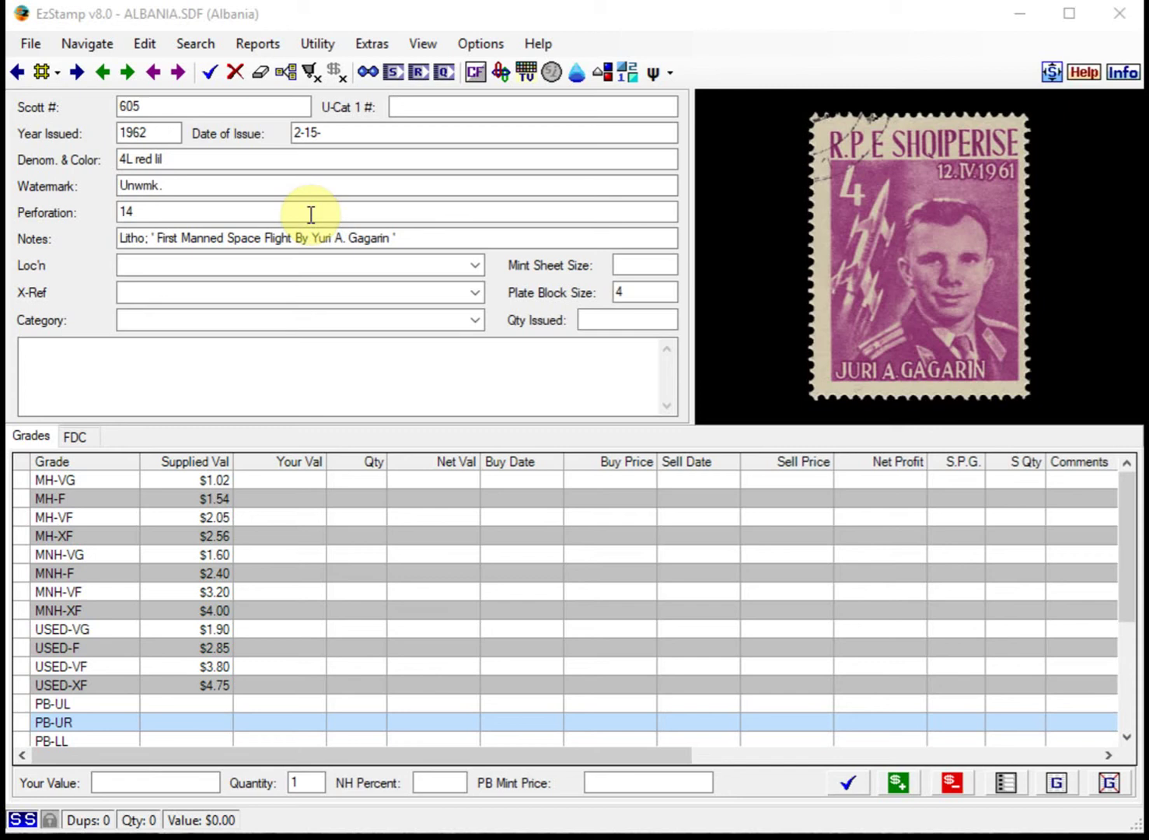
{"action": "left_click", "coordinate": [196, 45]}
{"action": "left_click", "coordinate": [195, 45]}
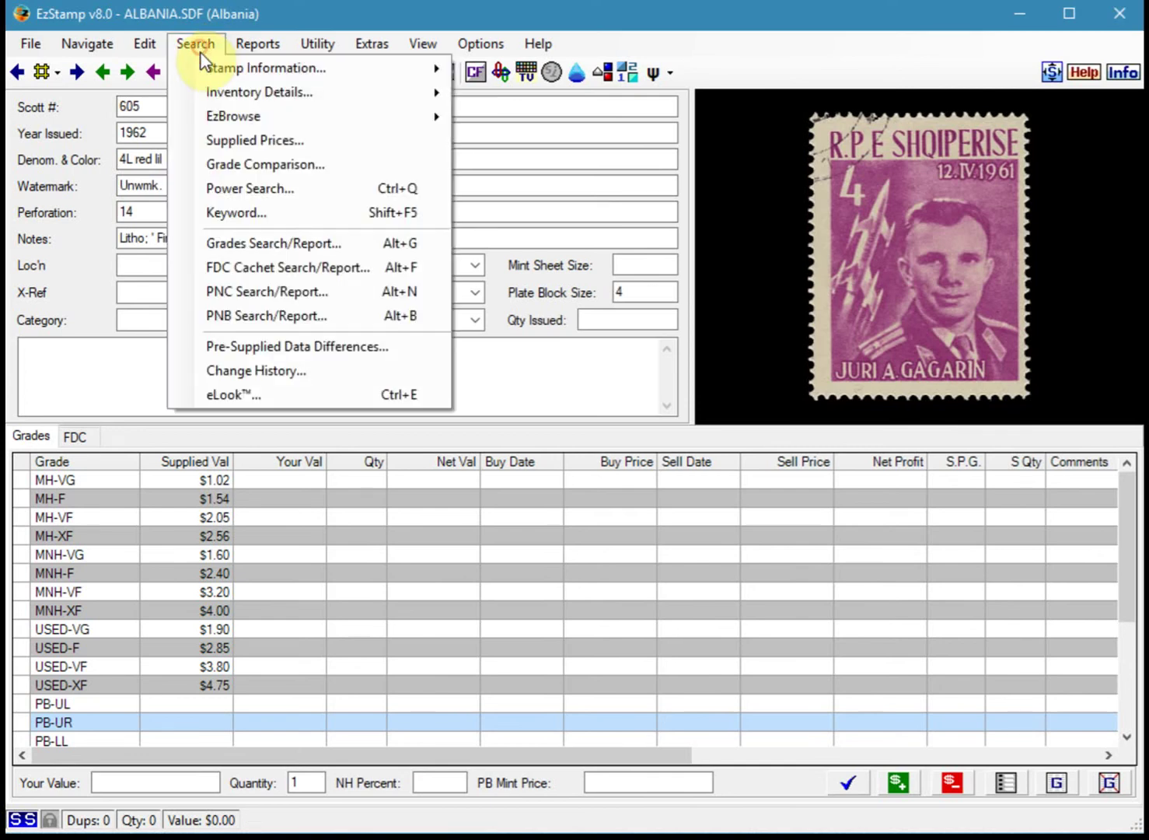
{"action": "left_click", "coordinate": [236, 189]}
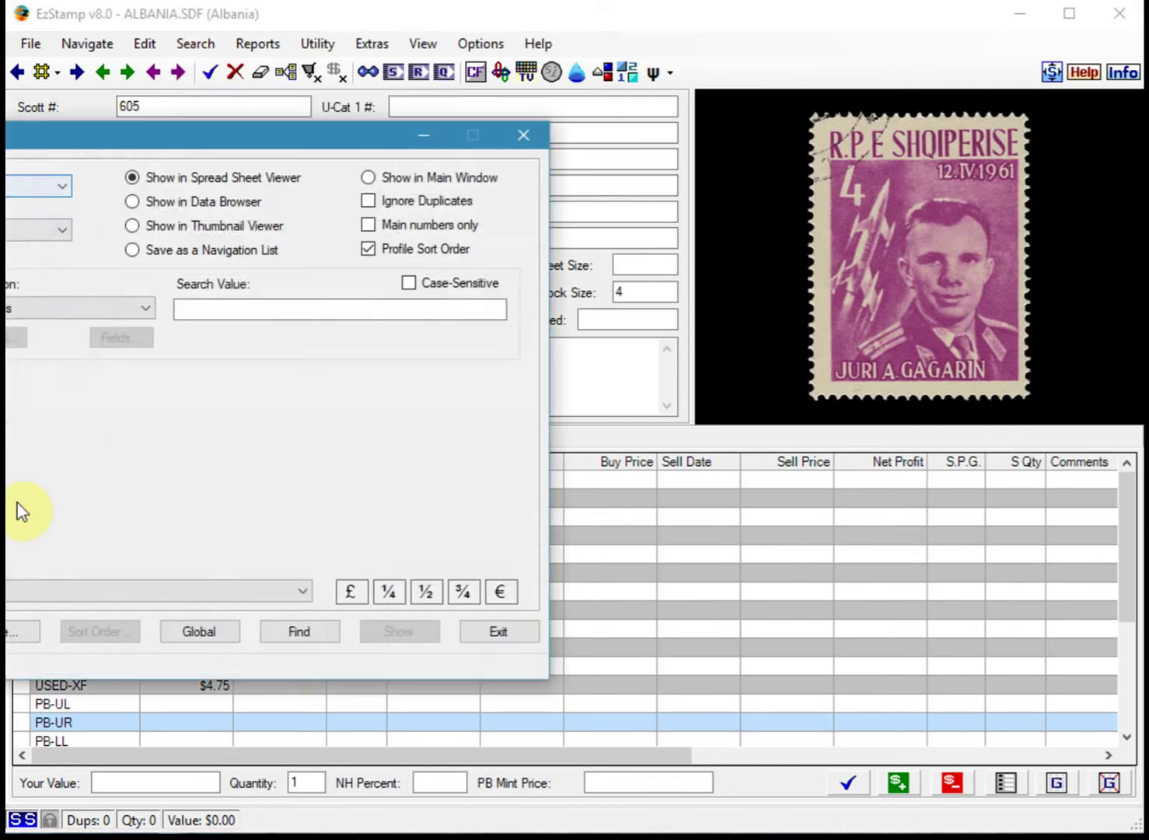
{"action": "left_click_drag", "start_coordinate": [85, 136], "coordinate": [426, 177]}
{"action": "left_click", "coordinate": [89, 670]}
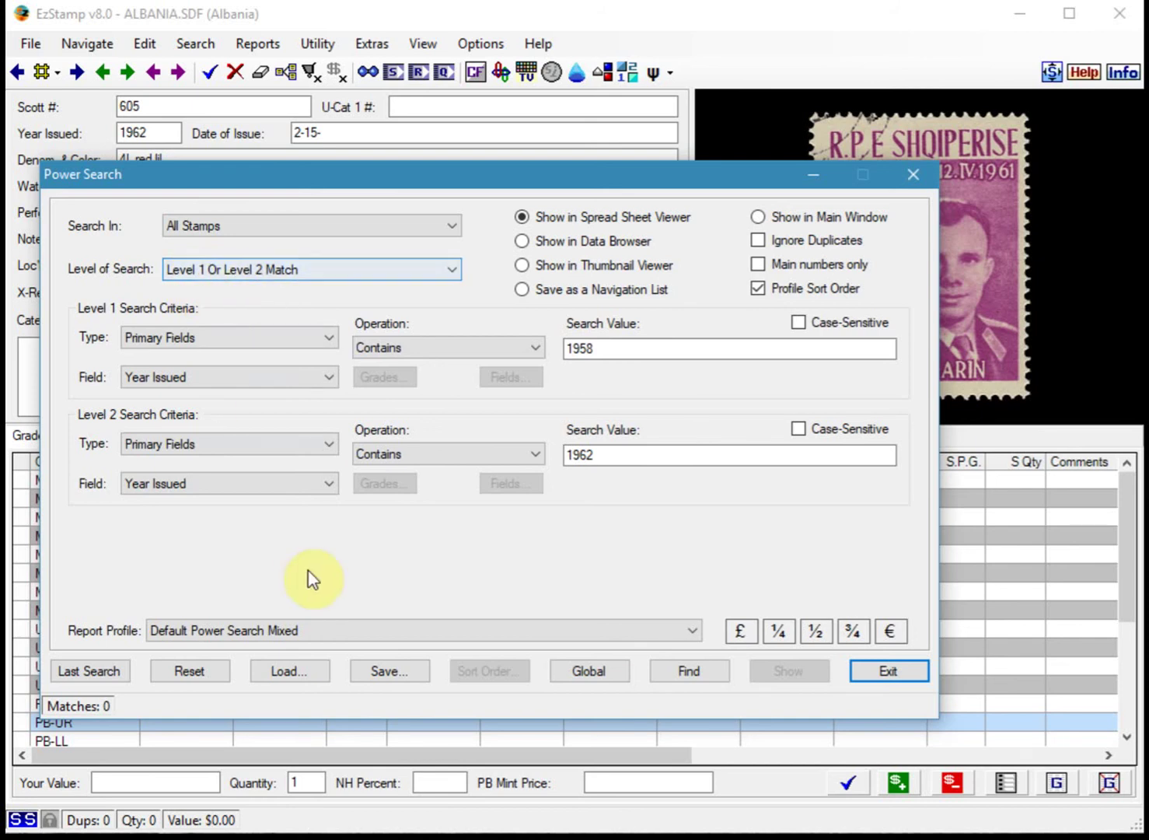
Step: Run the 1958-or-1962 search globally over all 738 assigned country files, yielding 7,669 matches
{"action": "left_click", "coordinate": [586, 673]}
{"action": "left_click_drag", "start_coordinate": [142, 270], "coordinate": [559, 302]}
{"action": "left_click", "coordinate": [200, 582]}
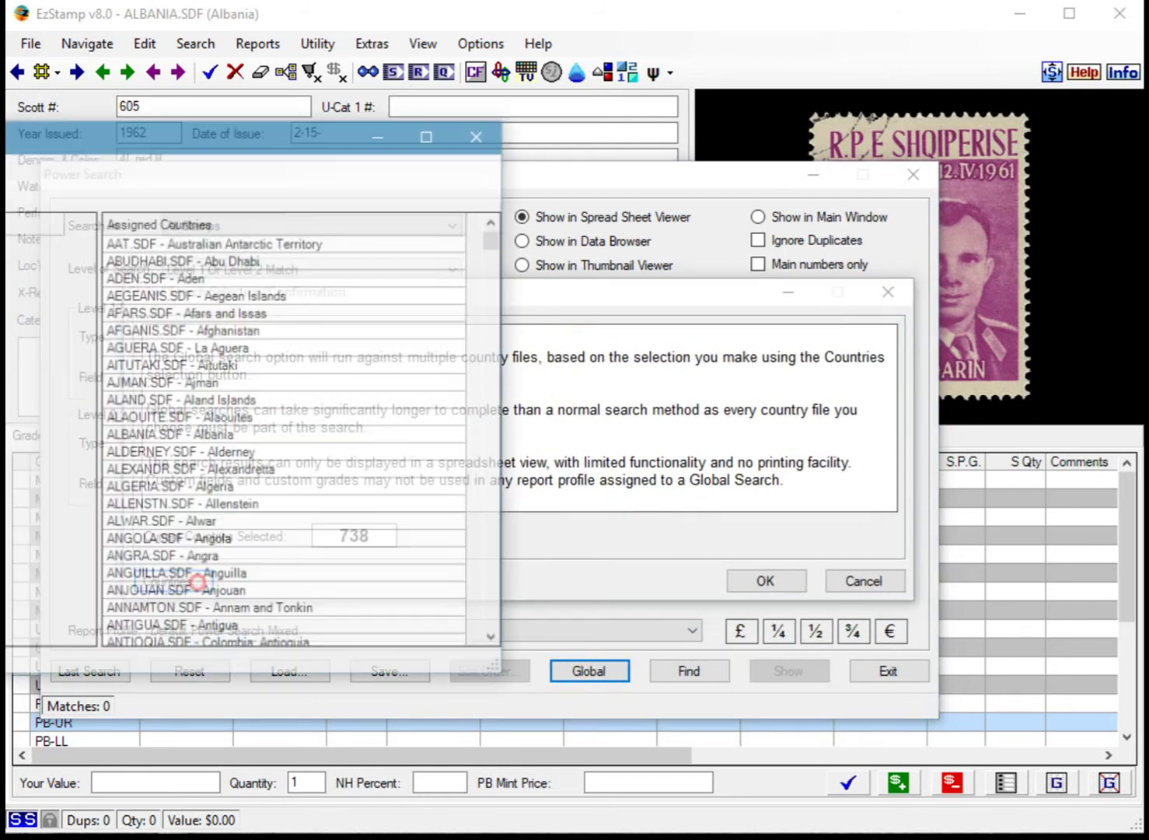
{"action": "left_click_drag", "start_coordinate": [70, 131], "coordinate": [445, 174]}
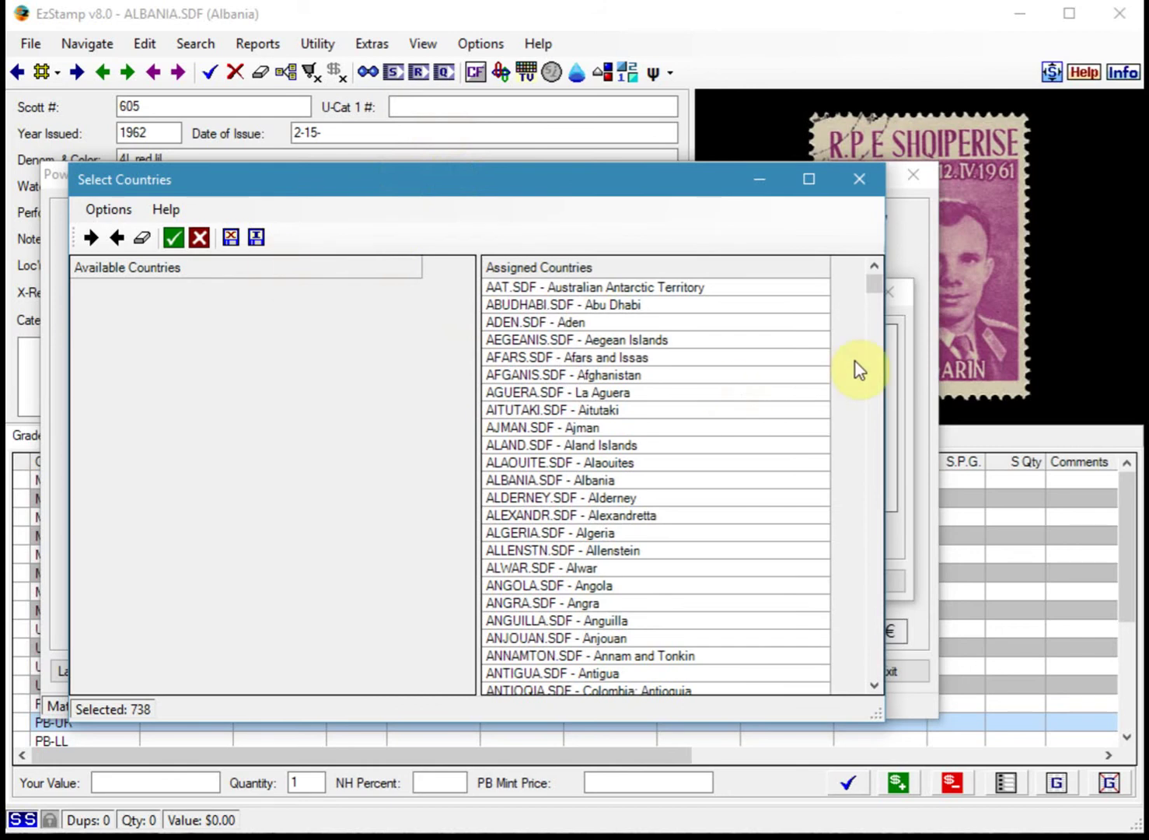
{"action": "left_click_drag", "start_coordinate": [872, 286], "coordinate": [863, 688]}
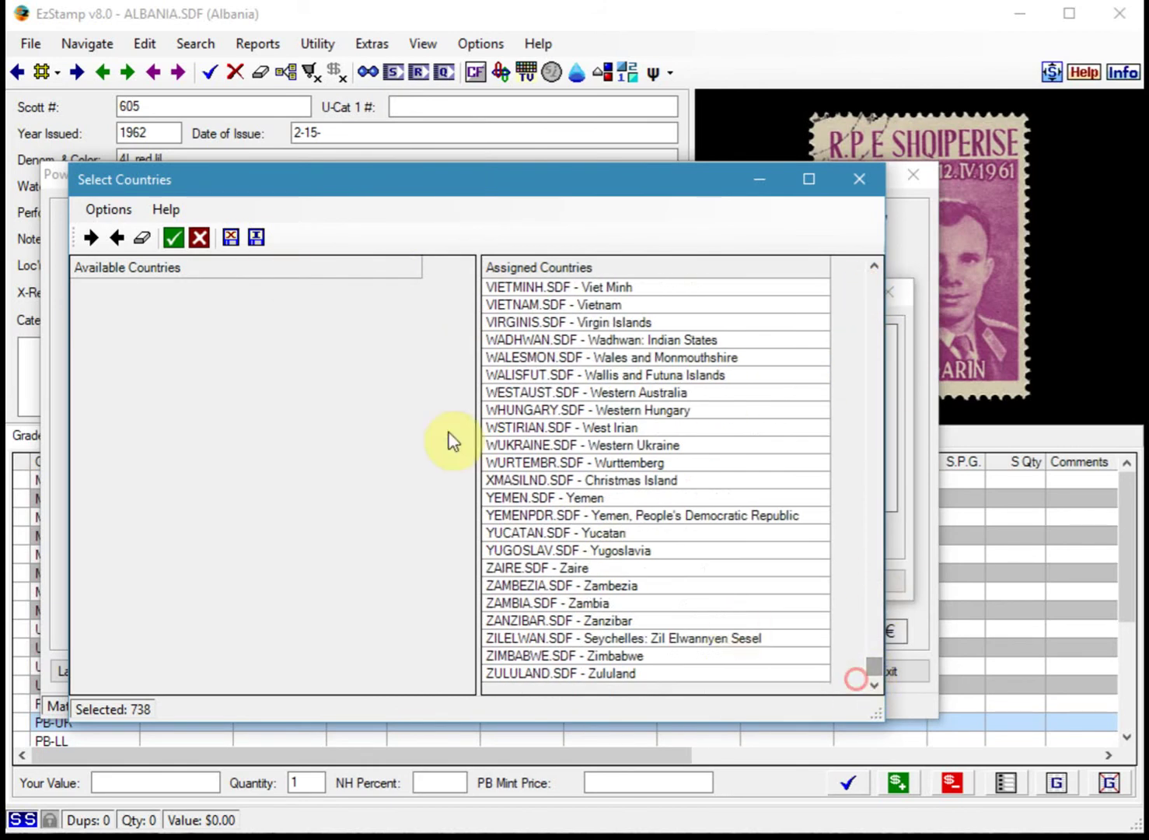
{"action": "left_click", "coordinate": [172, 237]}
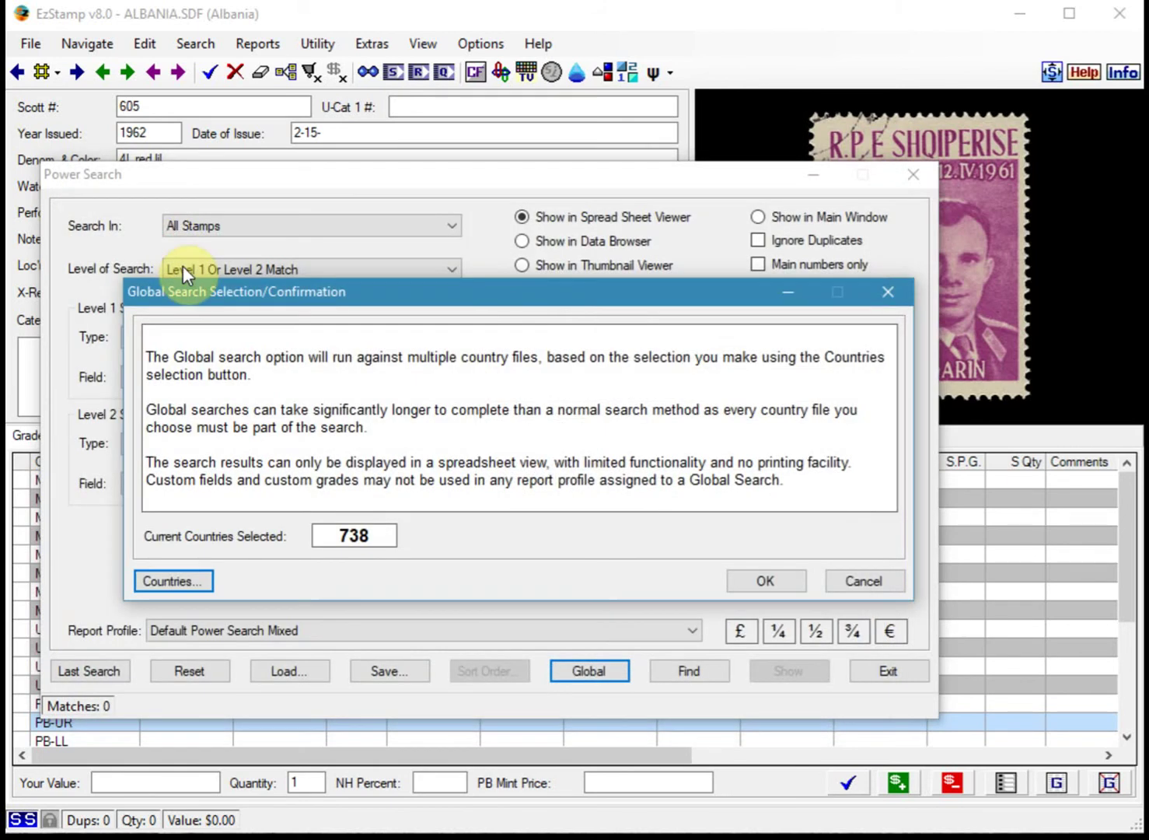
{"action": "left_click", "coordinate": [764, 581]}
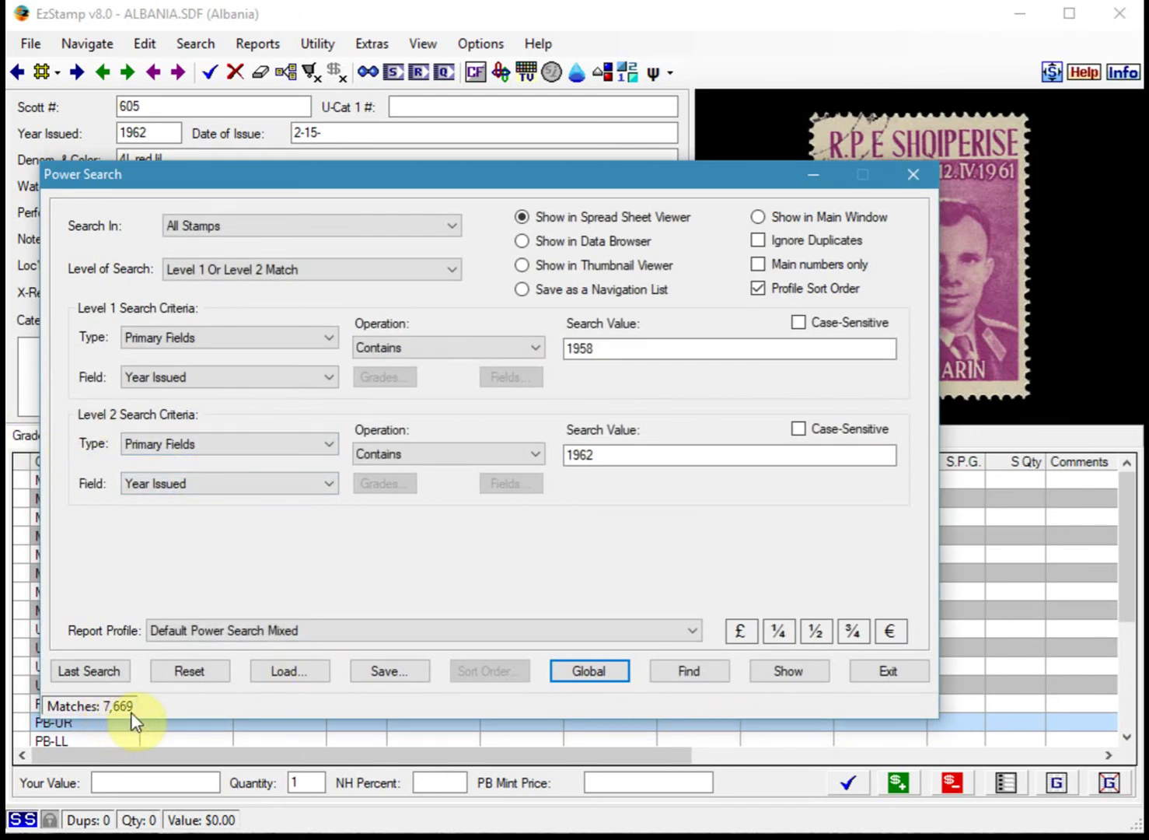
Step: Show the 7,669 results, preview several AFGANIS stamps, and check the Thumbnail Images view
{"action": "left_click", "coordinate": [792, 674]}
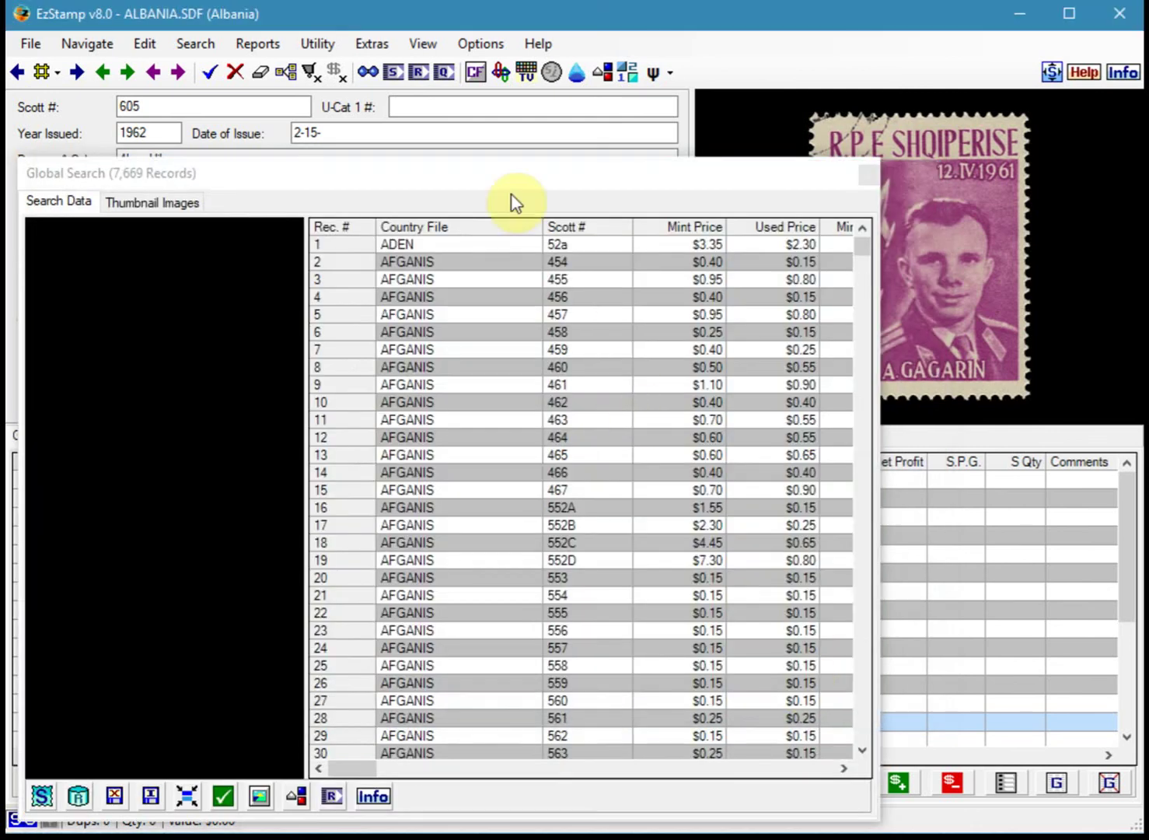
{"action": "left_click", "coordinate": [485, 168]}
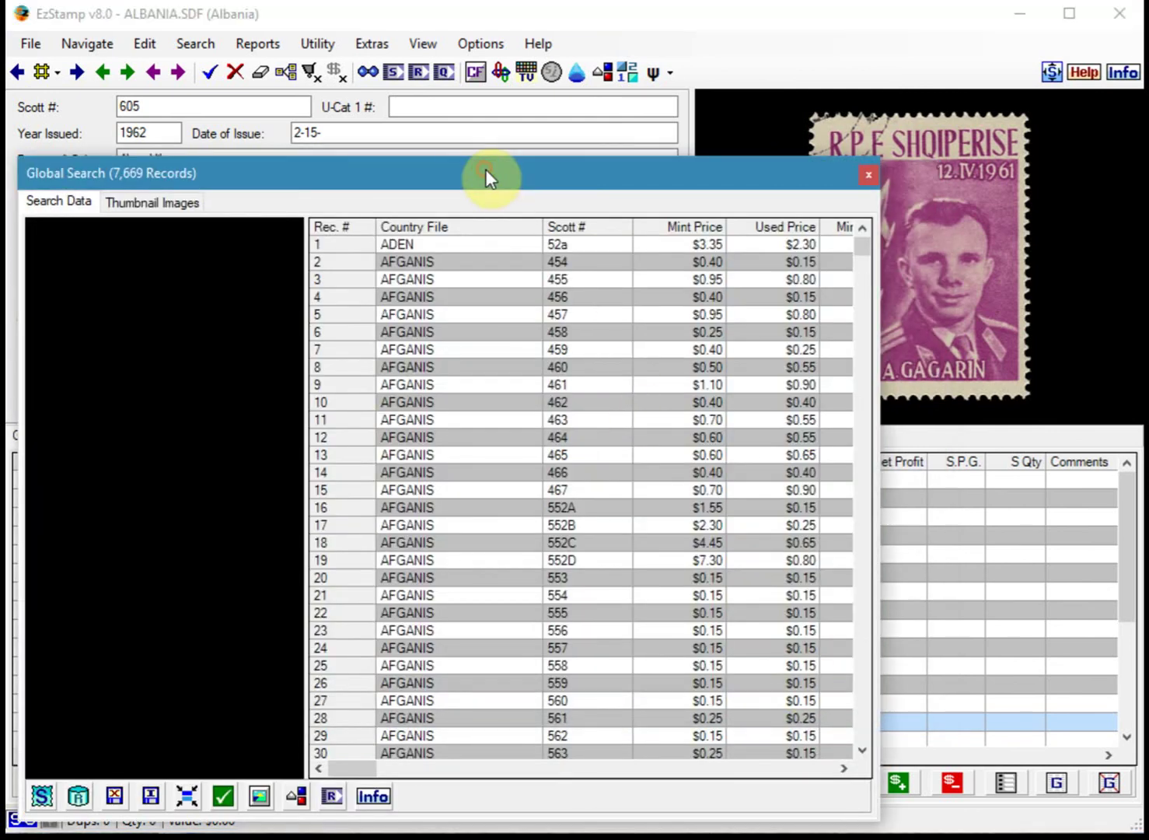
{"action": "left_click", "coordinate": [423, 349]}
{"action": "left_click", "coordinate": [407, 471]}
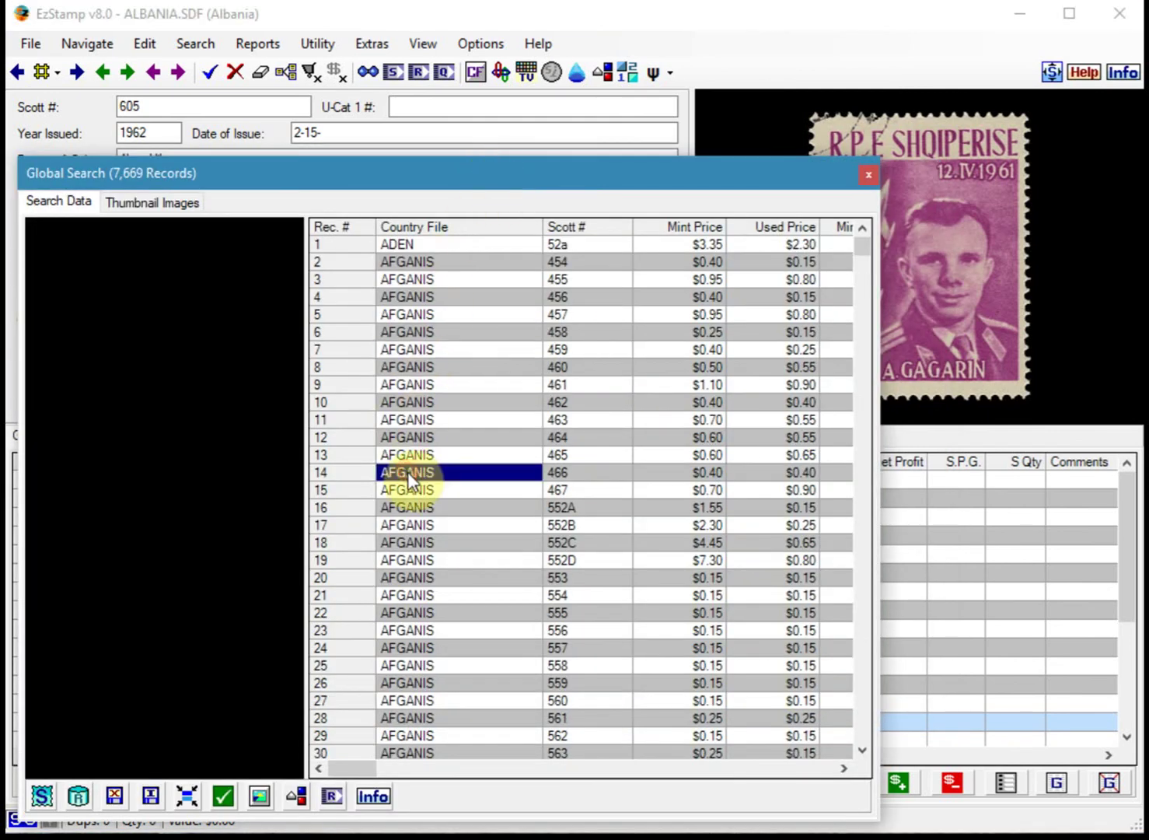
{"action": "left_click", "coordinate": [412, 595]}
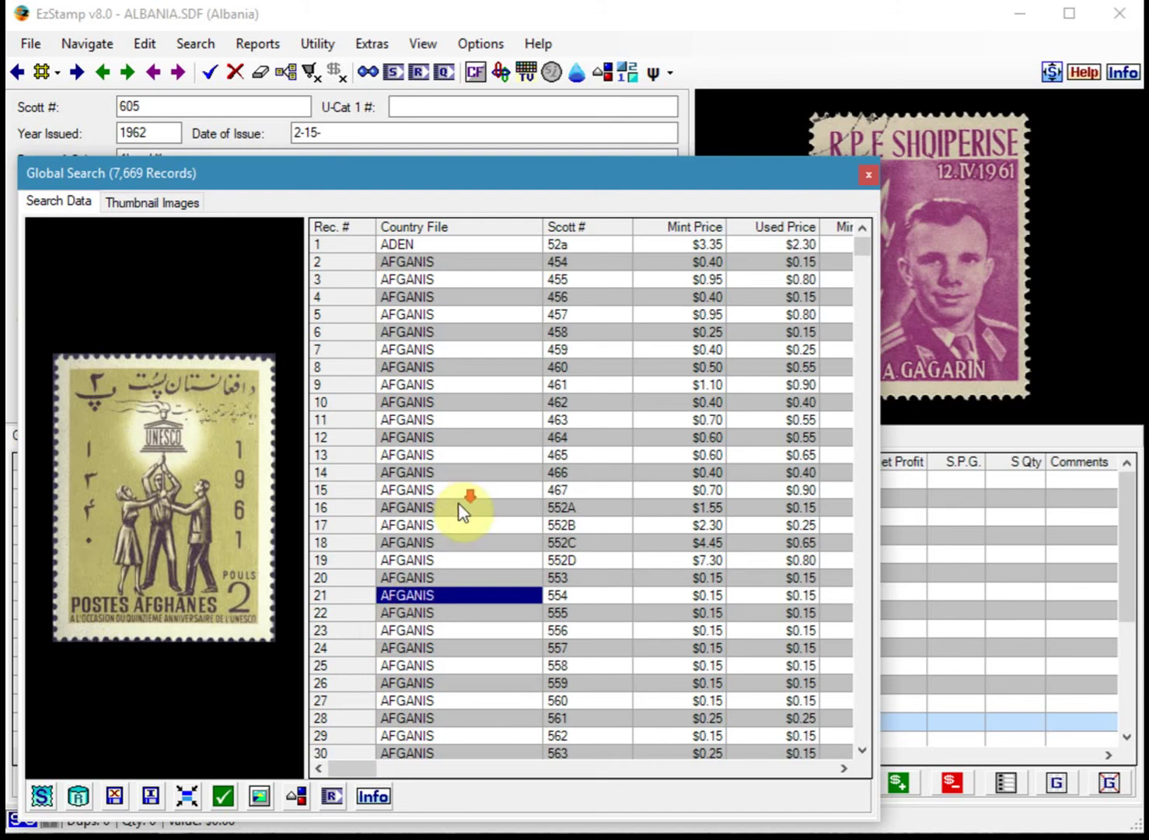
{"action": "scroll", "coordinate": [472, 515], "scroll_direction": "down", "scroll_amount": 12}
{"action": "scroll", "coordinate": [473, 515], "scroll_direction": "down", "scroll_amount": 4}
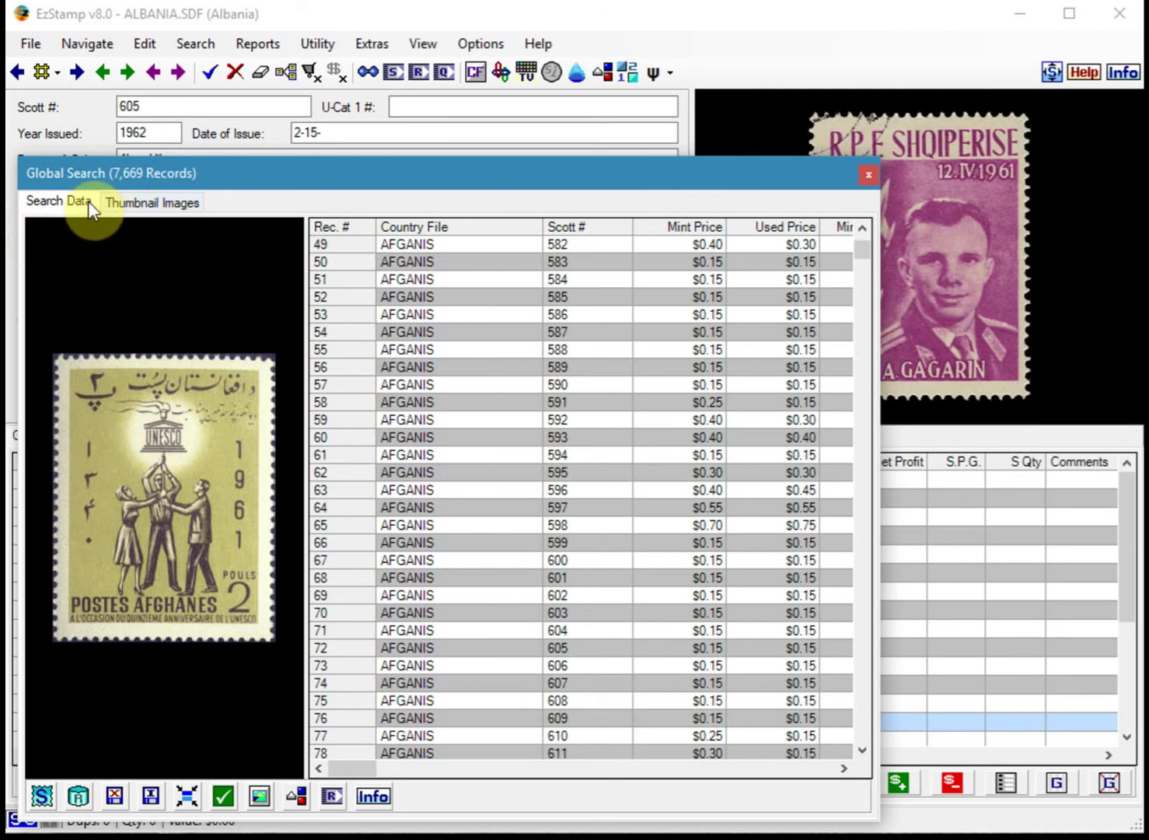
{"action": "left_click", "coordinate": [149, 204]}
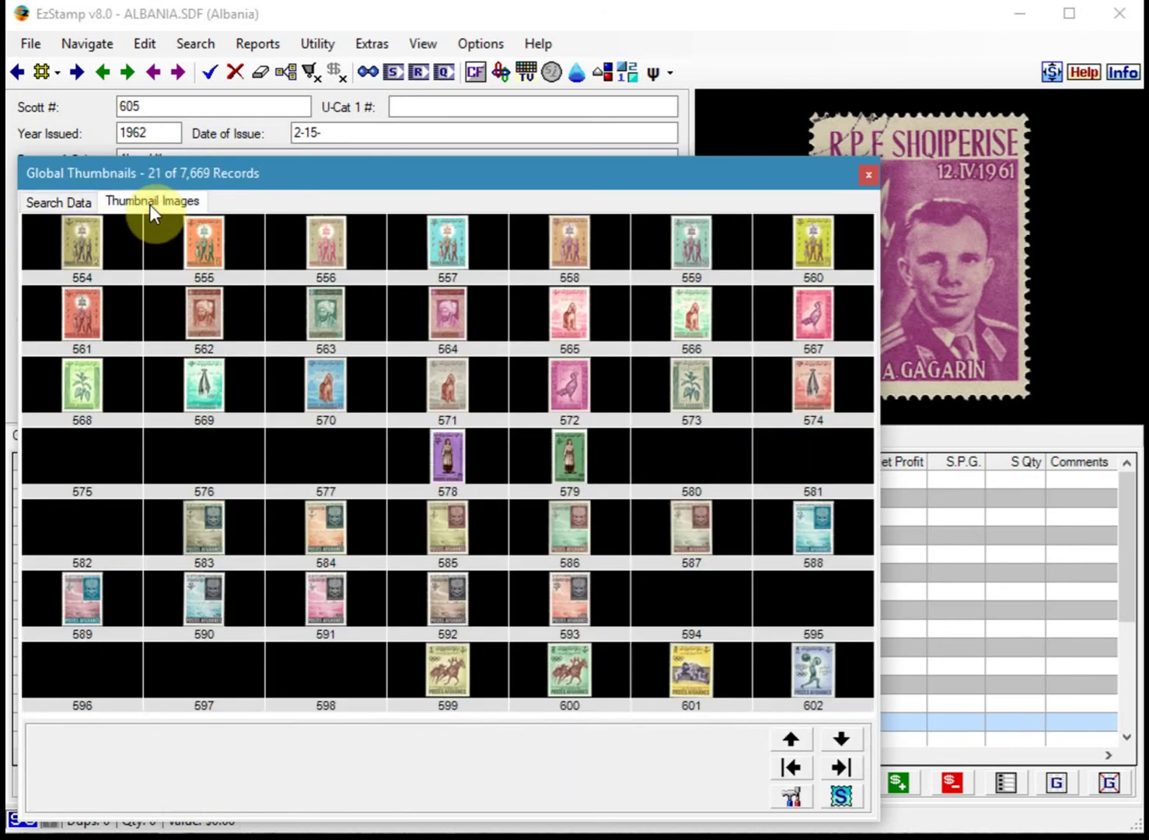
{"action": "left_click", "coordinate": [82, 200]}
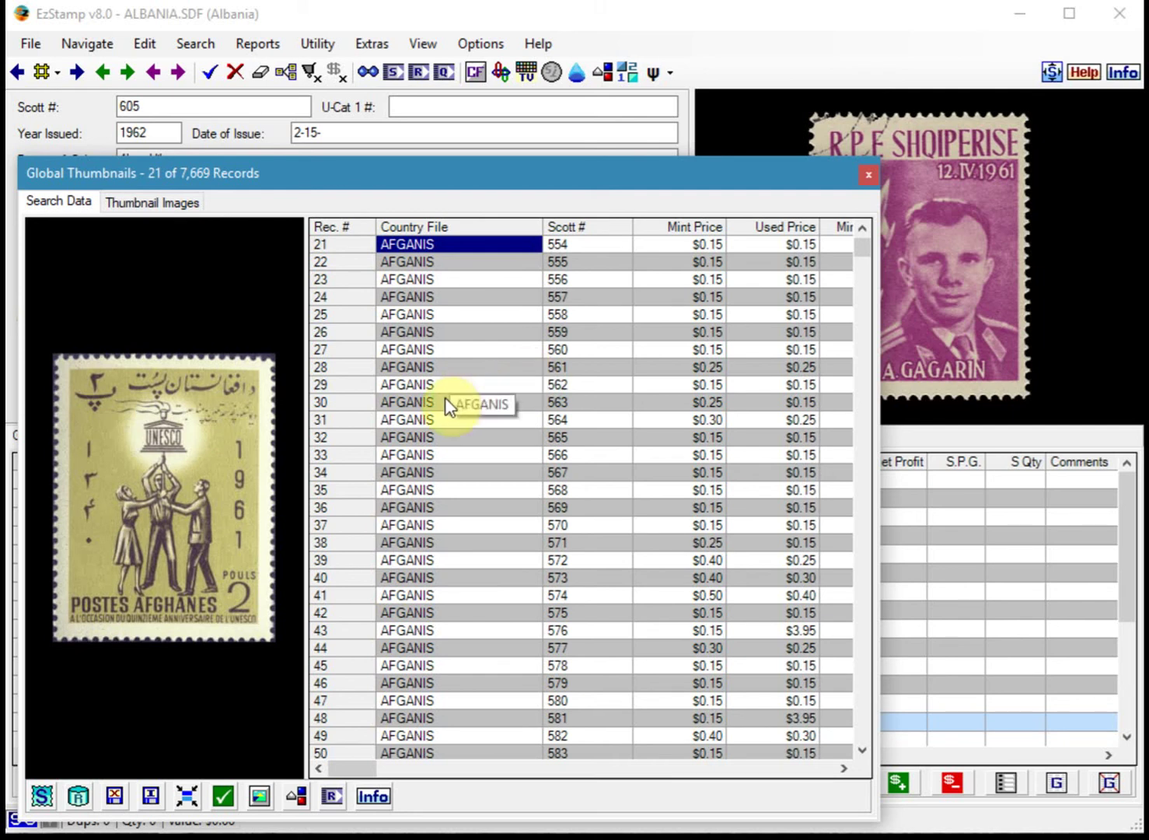
Step: Scroll to the ARGENTIN rows and select the Argentina records starting at row 257
{"action": "scroll", "coordinate": [430, 489], "scroll_direction": "down", "scroll_amount": 1}
{"action": "scroll", "coordinate": [470, 488], "scroll_direction": "down", "scroll_amount": 20}
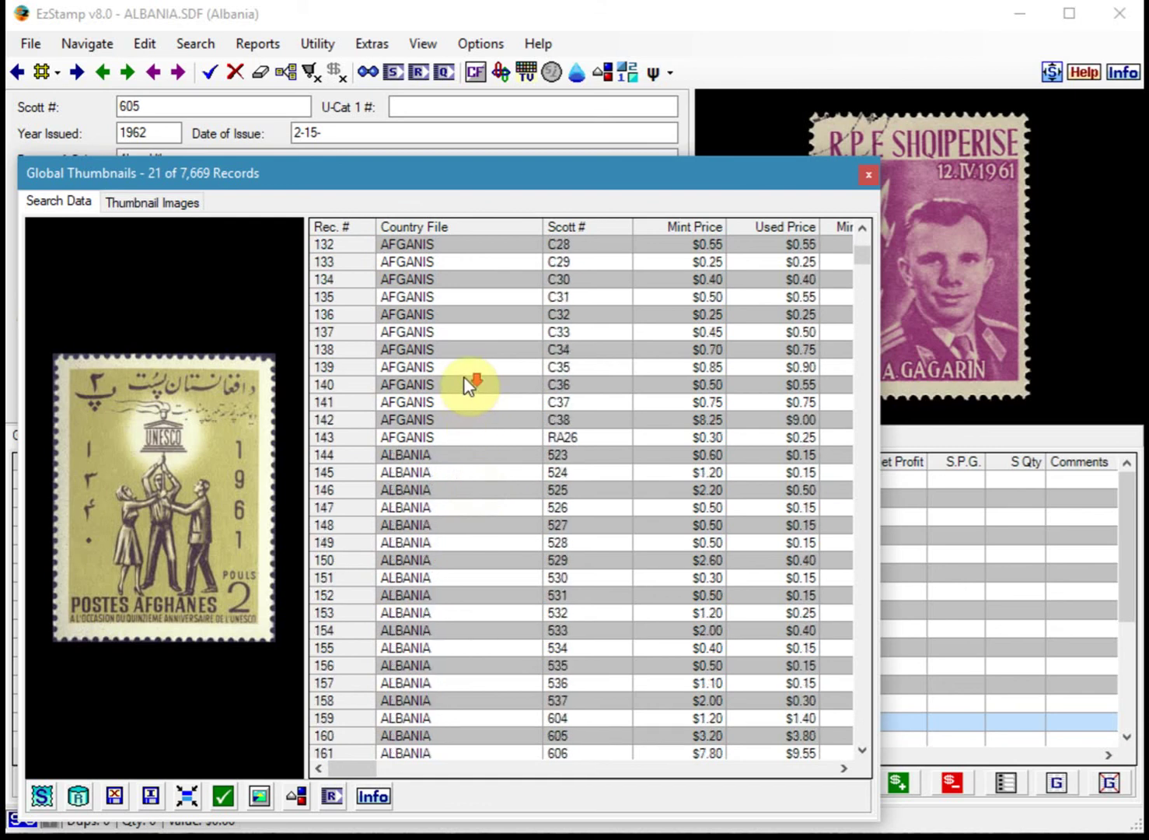
{"action": "scroll", "coordinate": [464, 393], "scroll_direction": "down", "scroll_amount": 20}
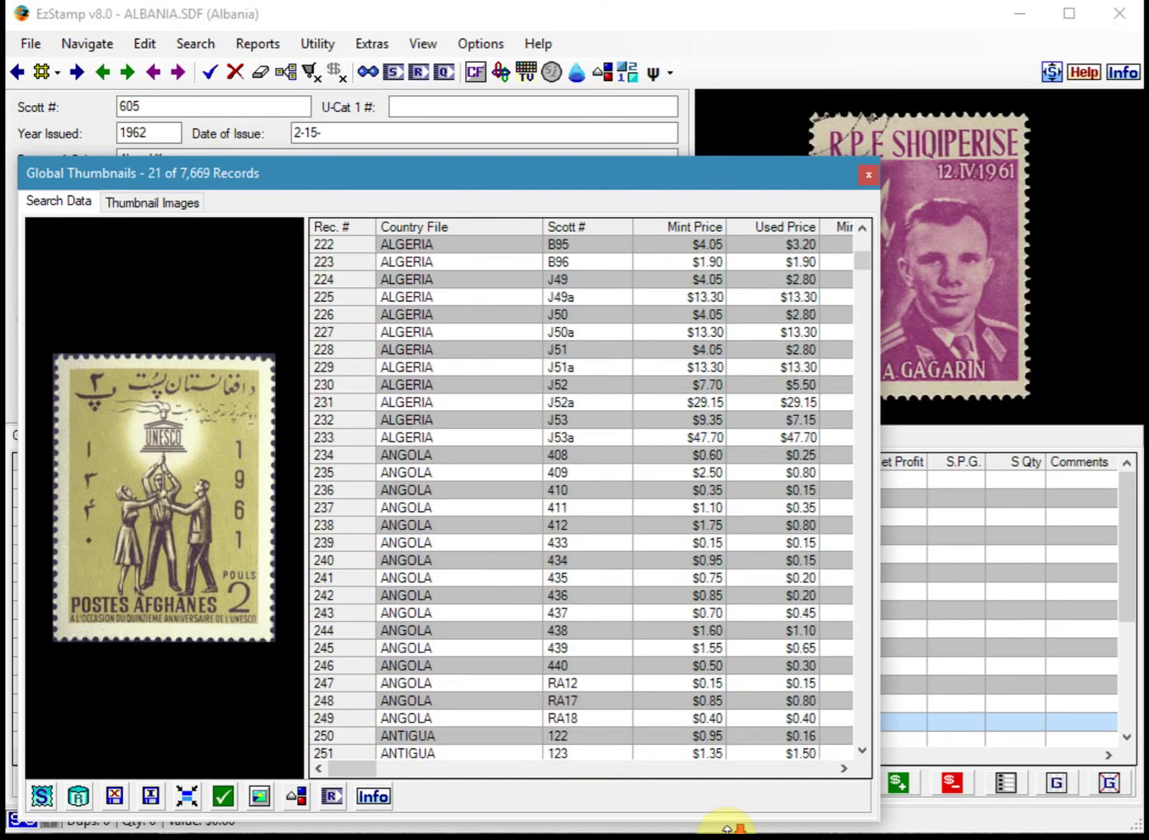
{"action": "scroll", "coordinate": [588, 647], "scroll_direction": "down", "scroll_amount": 1}
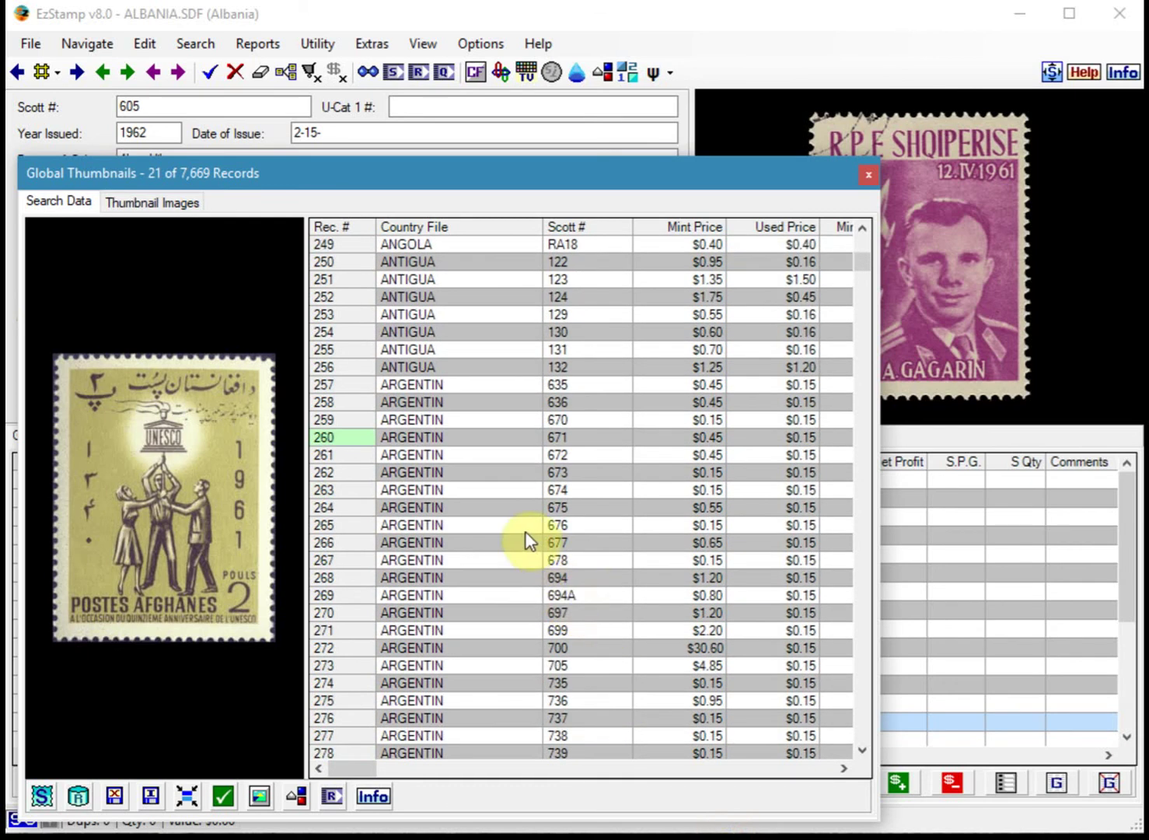
{"action": "left_click", "coordinate": [408, 384]}
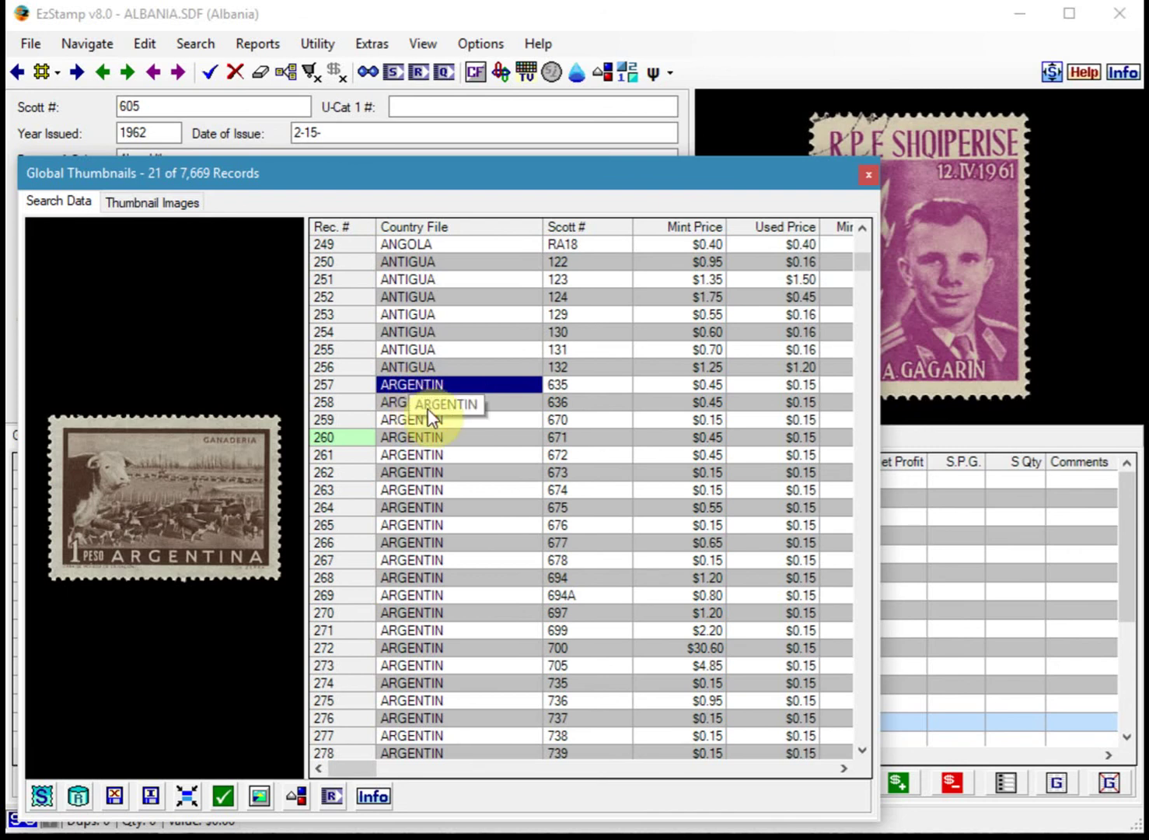
{"action": "left_click_drag", "start_coordinate": [432, 397], "coordinate": [419, 705]}
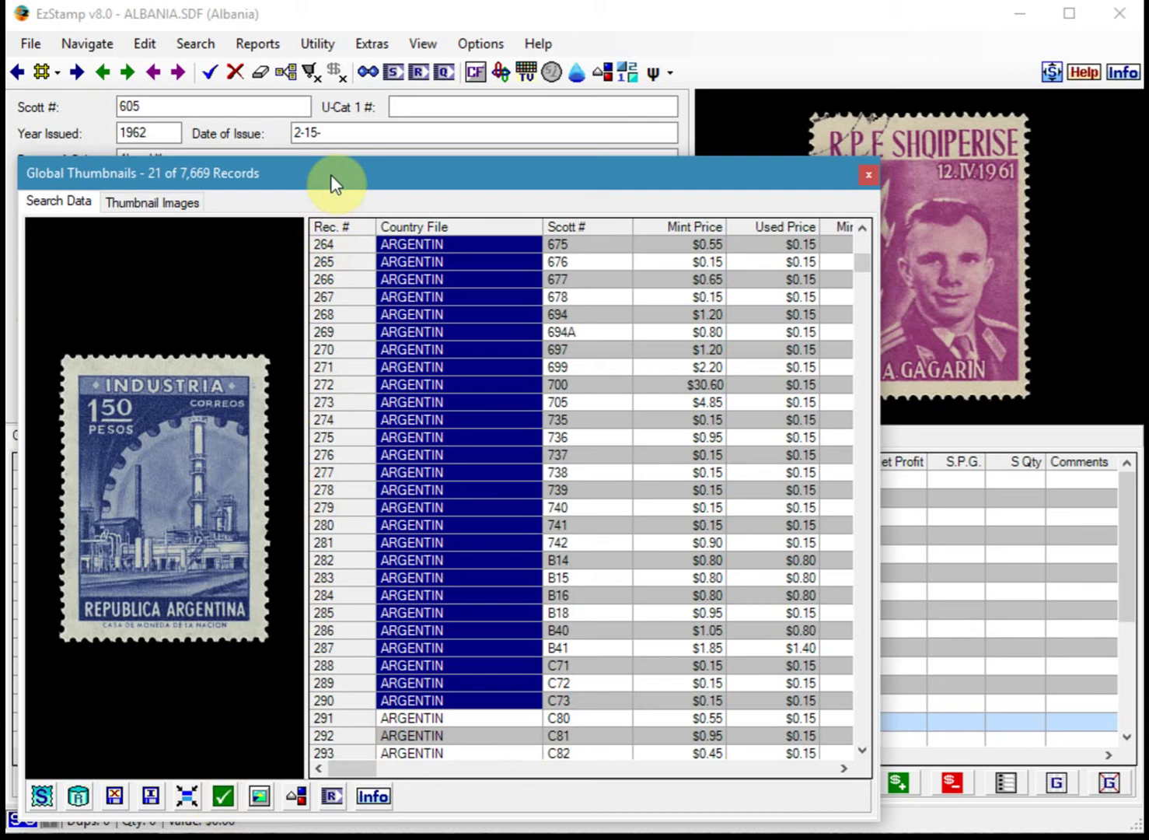
{"action": "left_click_drag", "start_coordinate": [333, 173], "coordinate": [335, 155]}
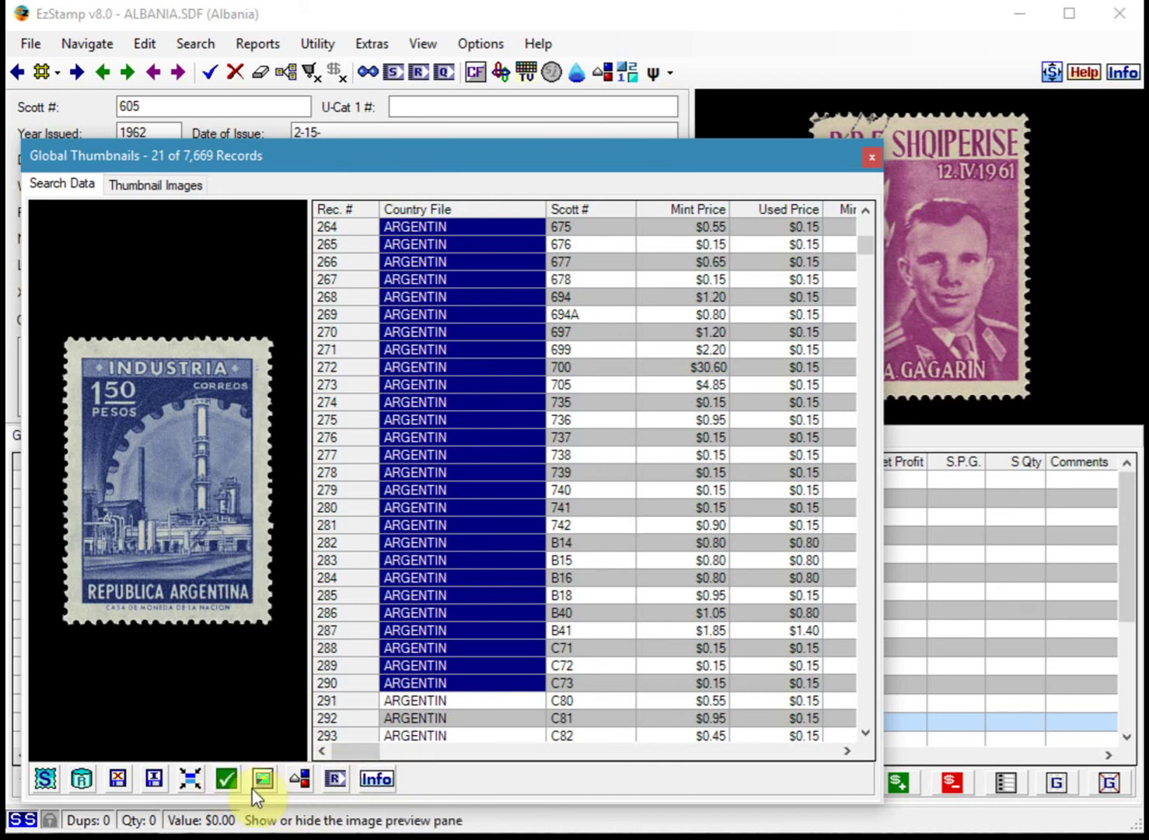
Step: Run Global Multi Inventory rapid entry with grade MNH-VF, quantity 1, and acknowledge completion
{"action": "left_click", "coordinate": [226, 788]}
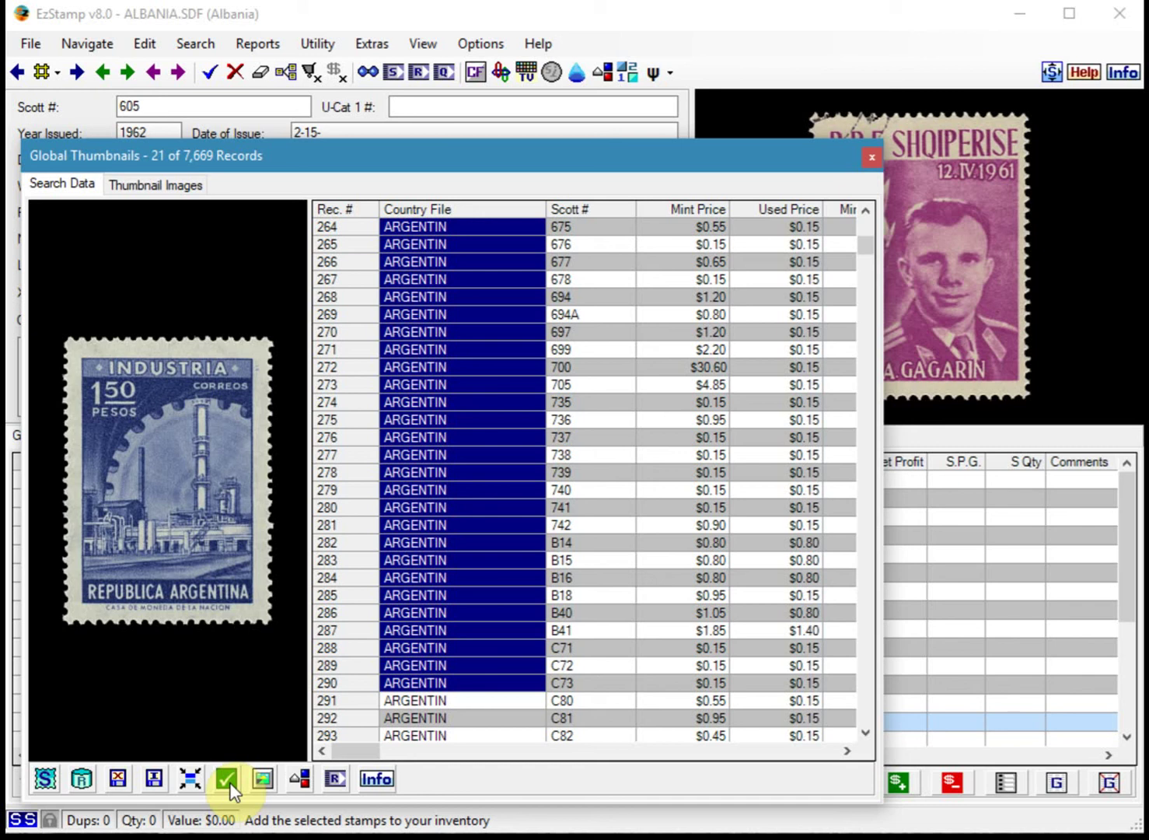
{"action": "left_click", "coordinate": [229, 785]}
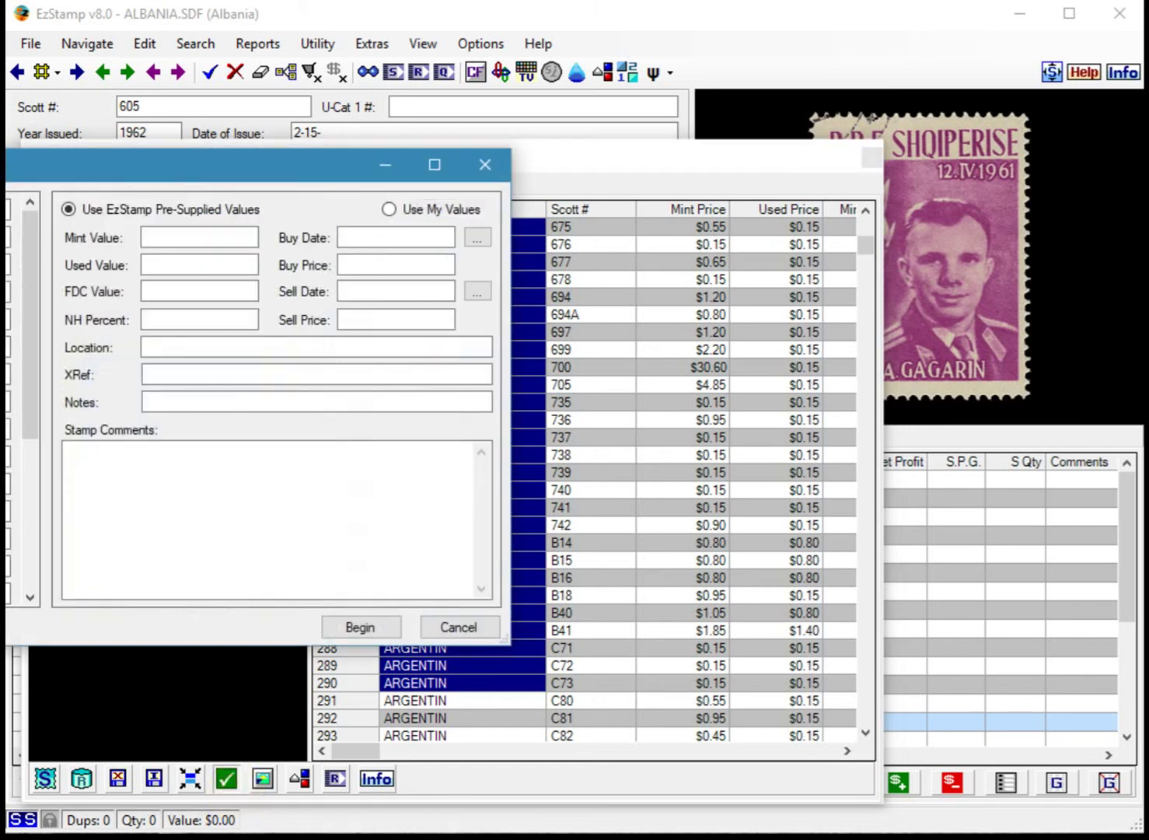
{"action": "left_click_drag", "start_coordinate": [74, 159], "coordinate": [474, 236]}
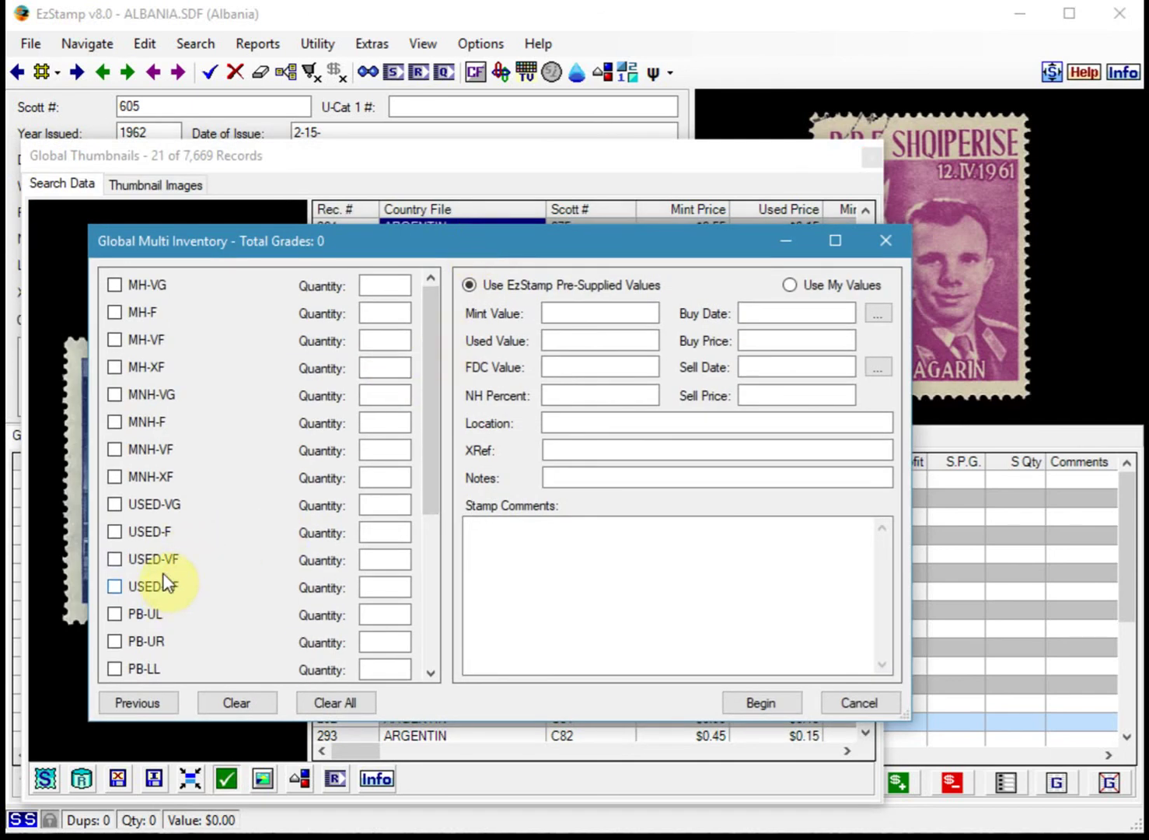
{"action": "left_click", "coordinate": [115, 450]}
{"action": "left_click", "coordinate": [766, 702]}
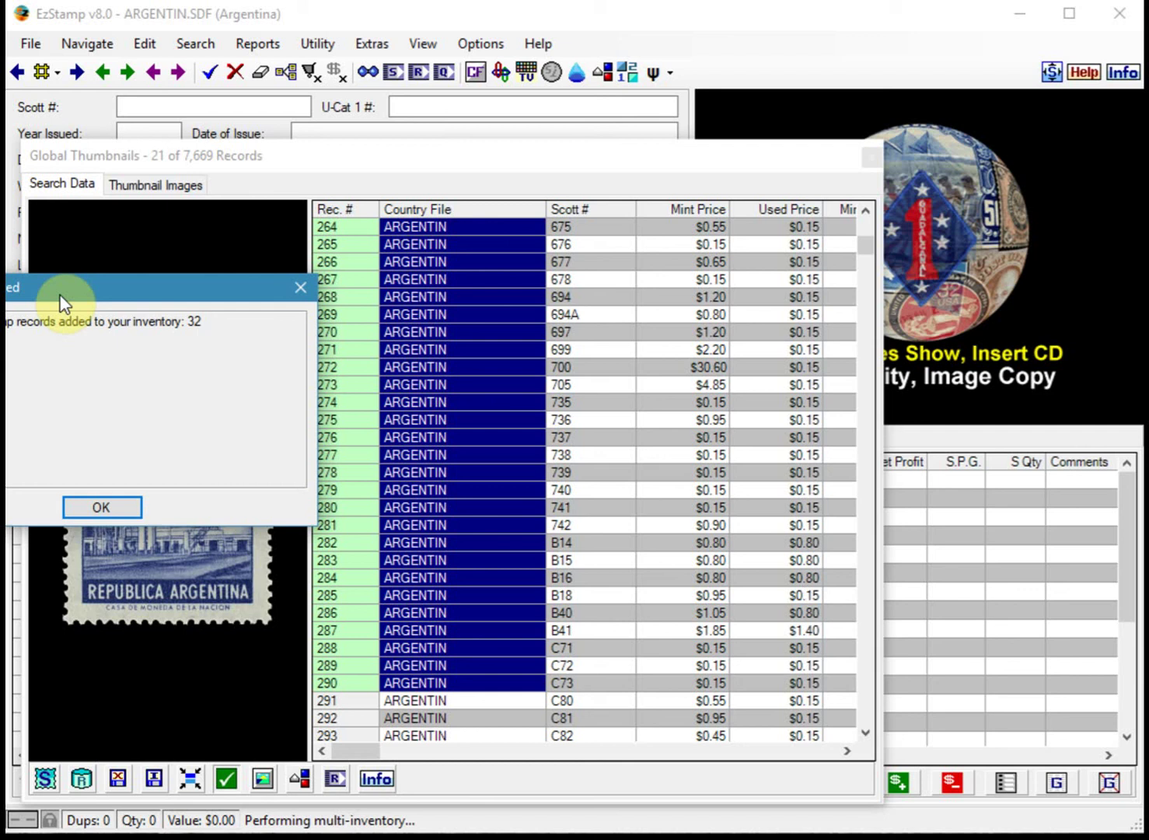
{"action": "left_click_drag", "start_coordinate": [61, 303], "coordinate": [203, 328]}
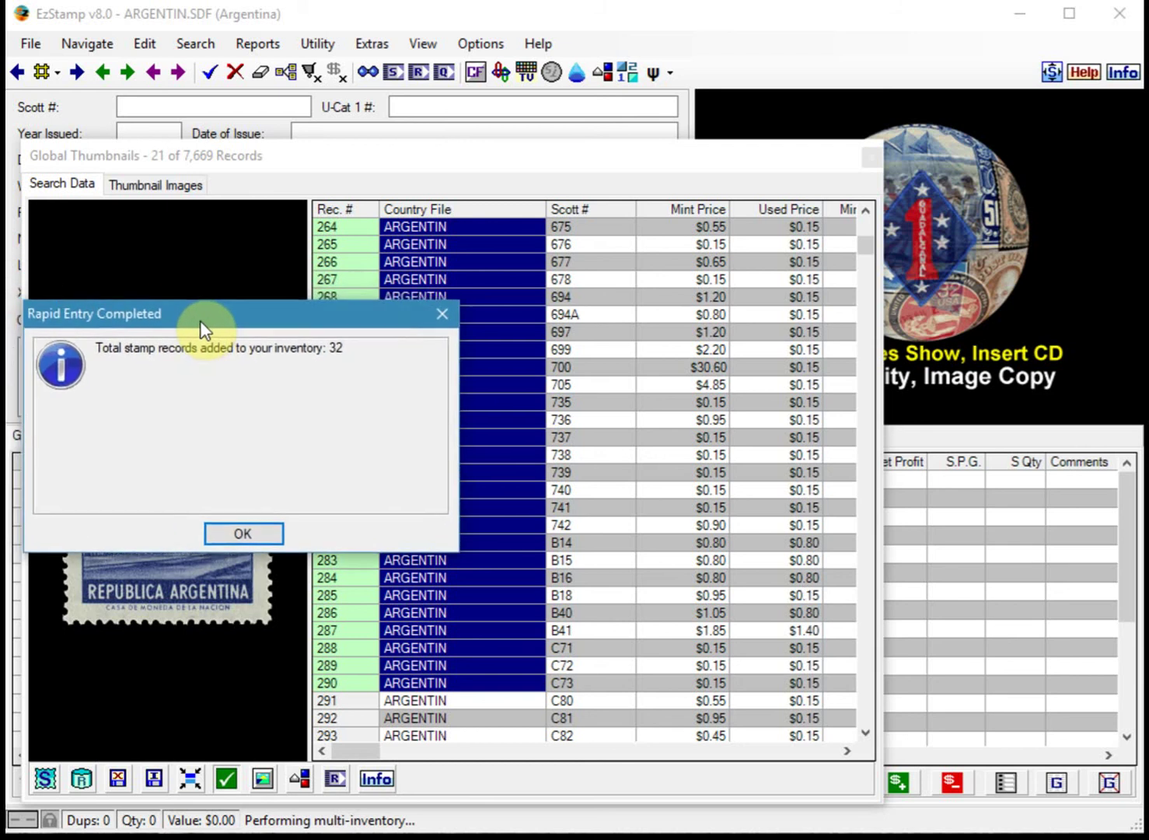
{"action": "left_click", "coordinate": [244, 535]}
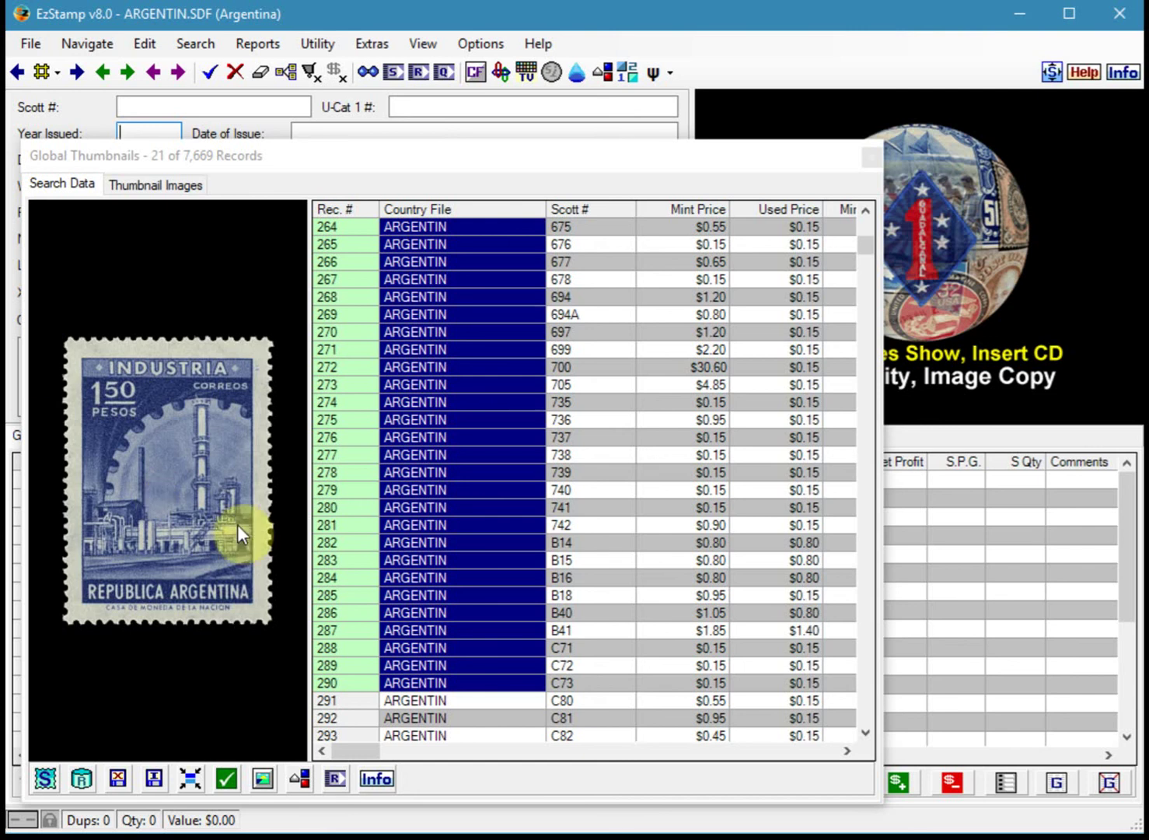
Step: Scroll to the AUSTRALI rows and select the Australia records from Scott 309 through J95
{"action": "scroll", "coordinate": [559, 641], "scroll_direction": "down", "scroll_amount": 10}
{"action": "scroll", "coordinate": [537, 466], "scroll_direction": "down", "scroll_amount": 4}
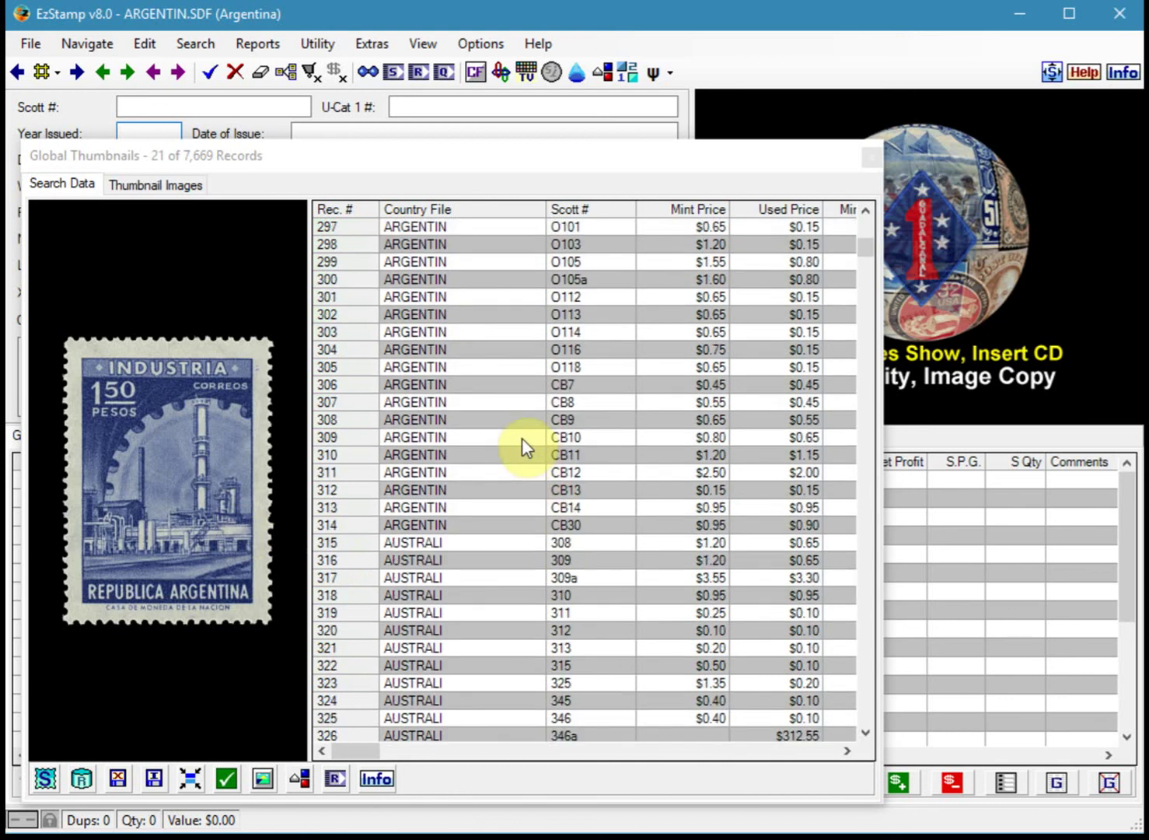
{"action": "left_click", "coordinate": [438, 403]}
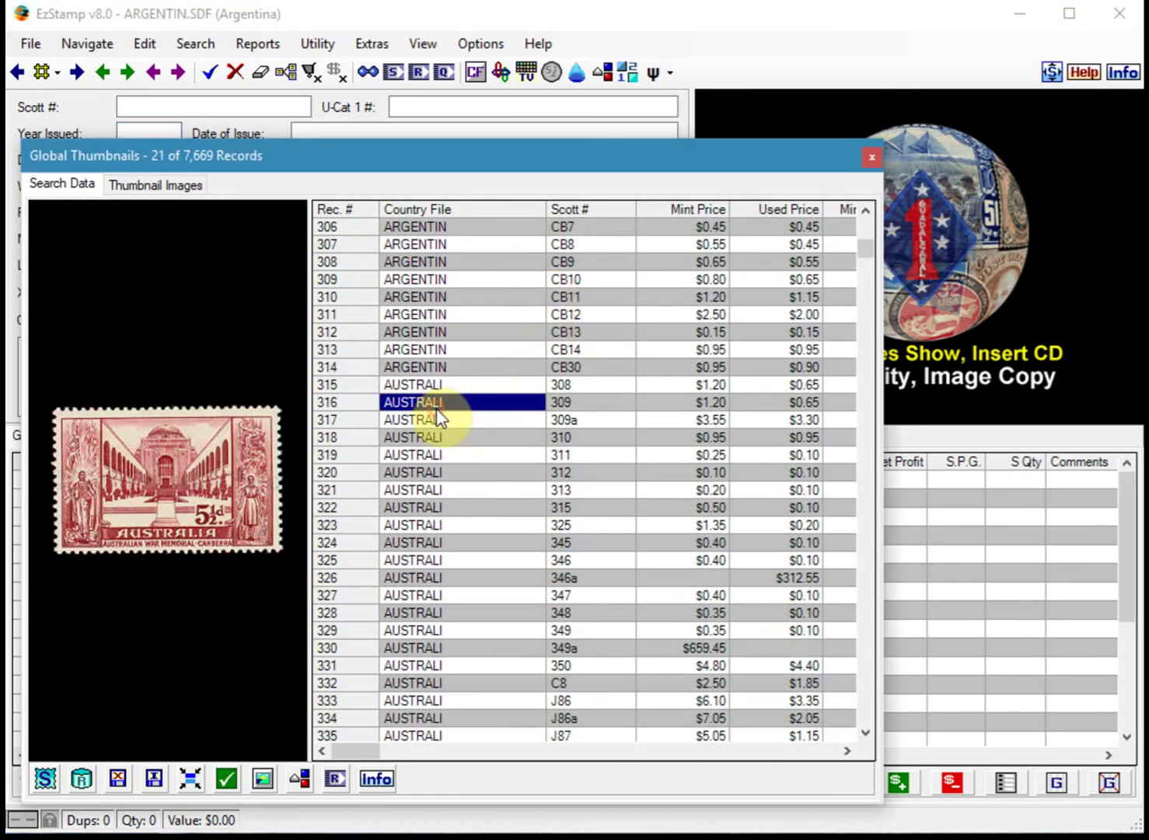
{"action": "scroll", "coordinate": [475, 346], "scroll_direction": "down", "scroll_amount": 2}
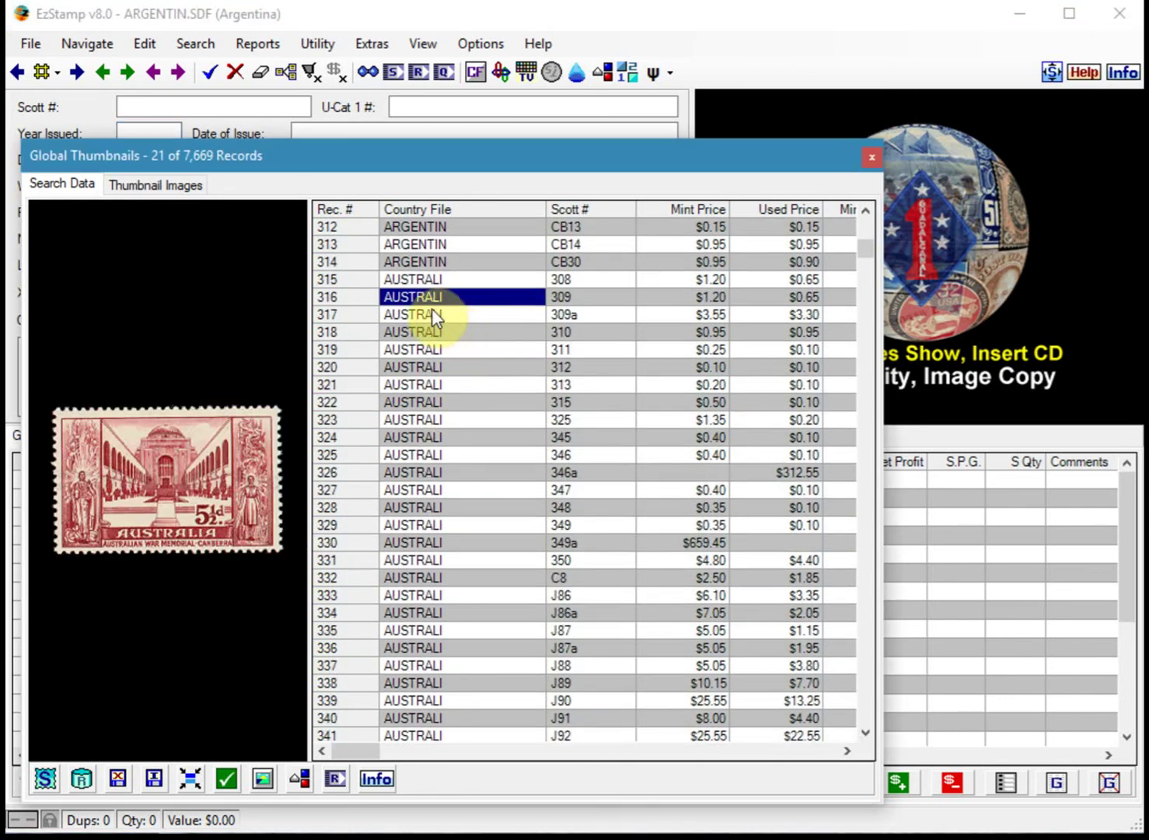
{"action": "left_click_drag", "start_coordinate": [423, 296], "coordinate": [426, 690]}
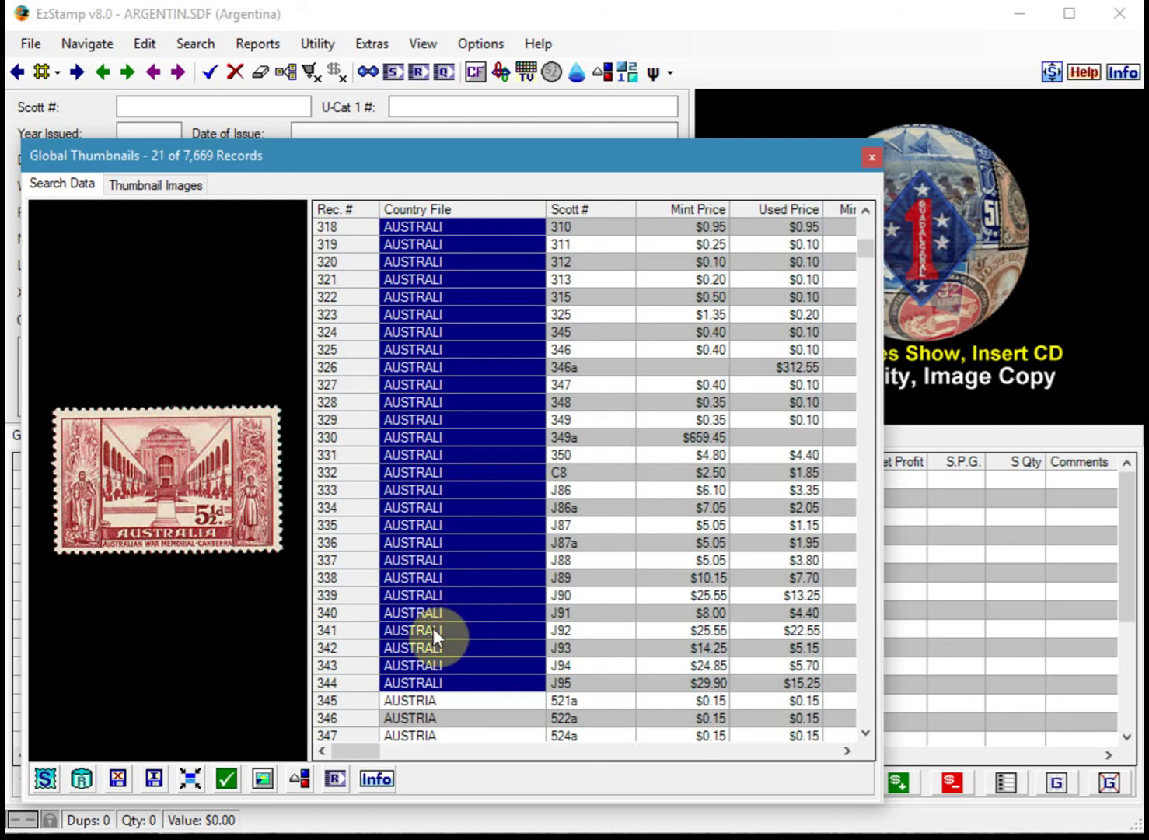
Step: Send the Australia records to the report viewer, select all 30 rows, and open Priority Want List options
{"action": "left_click", "coordinate": [335, 780]}
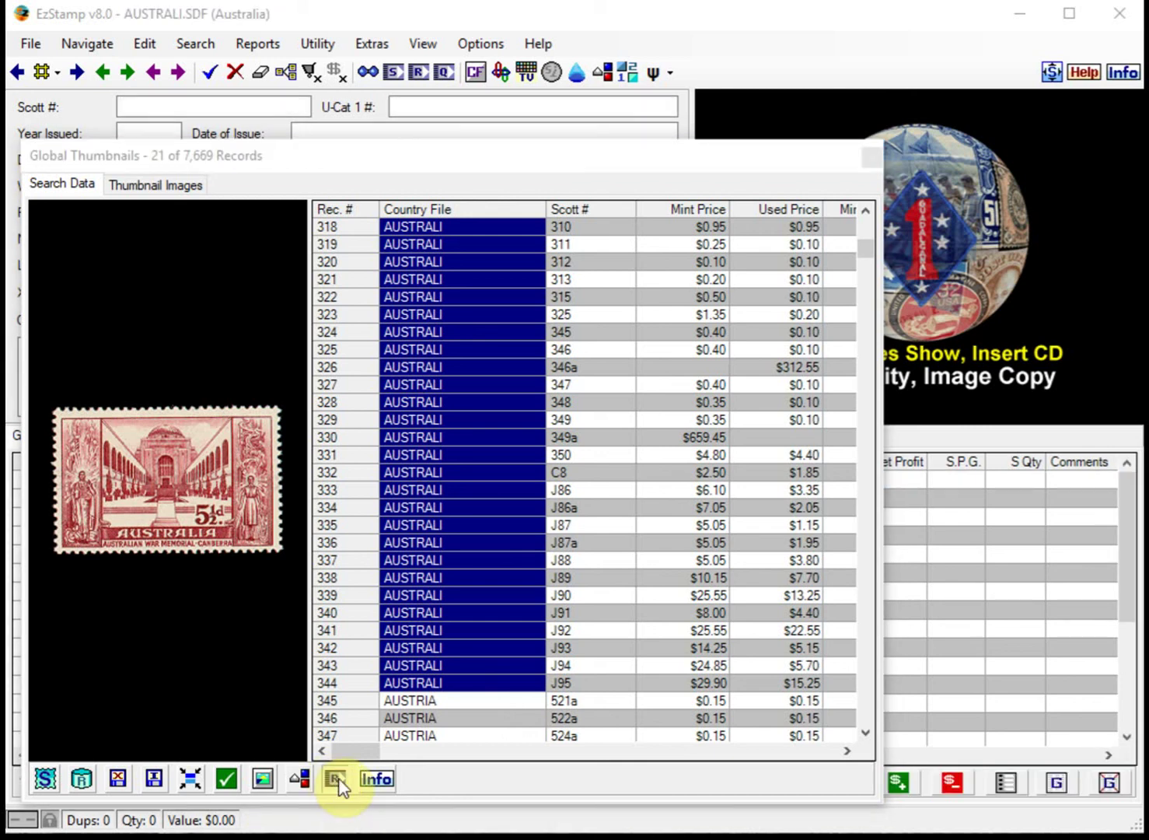
{"action": "left_click_drag", "start_coordinate": [198, 154], "coordinate": [703, 177]}
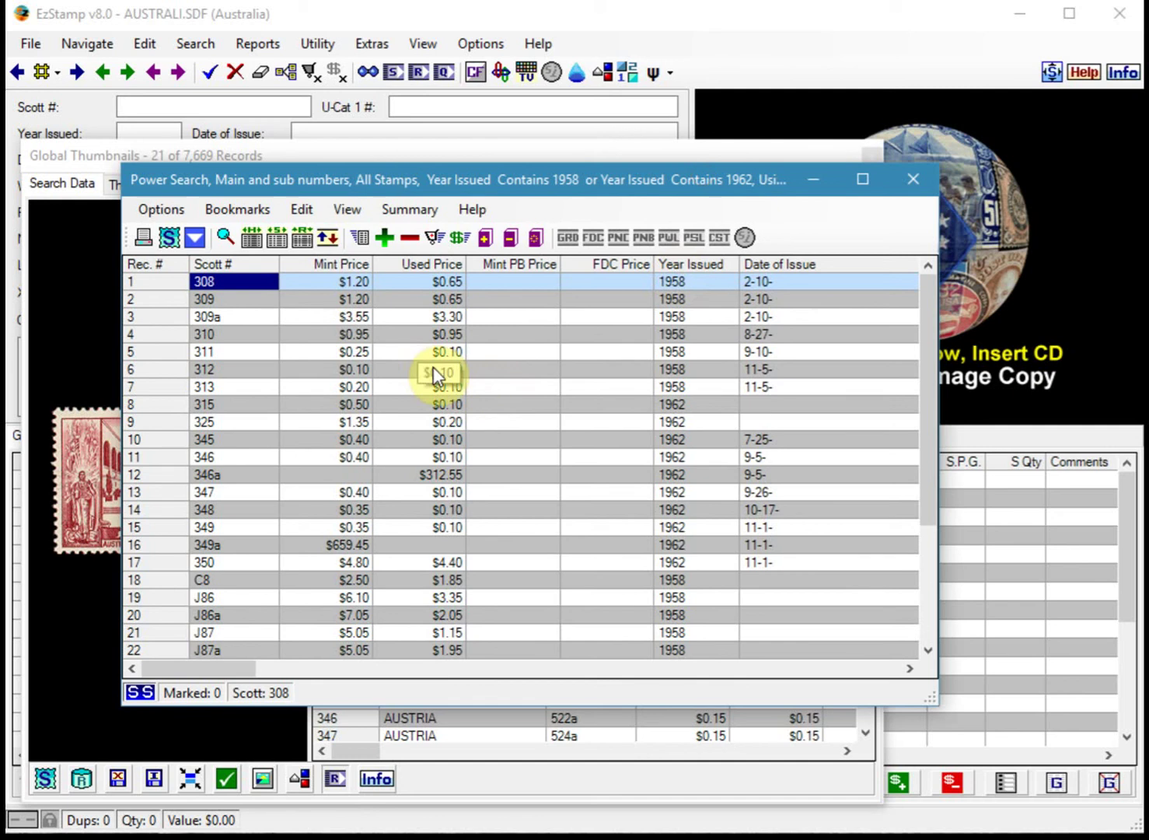
{"action": "left_click_drag", "start_coordinate": [225, 277], "coordinate": [273, 754]}
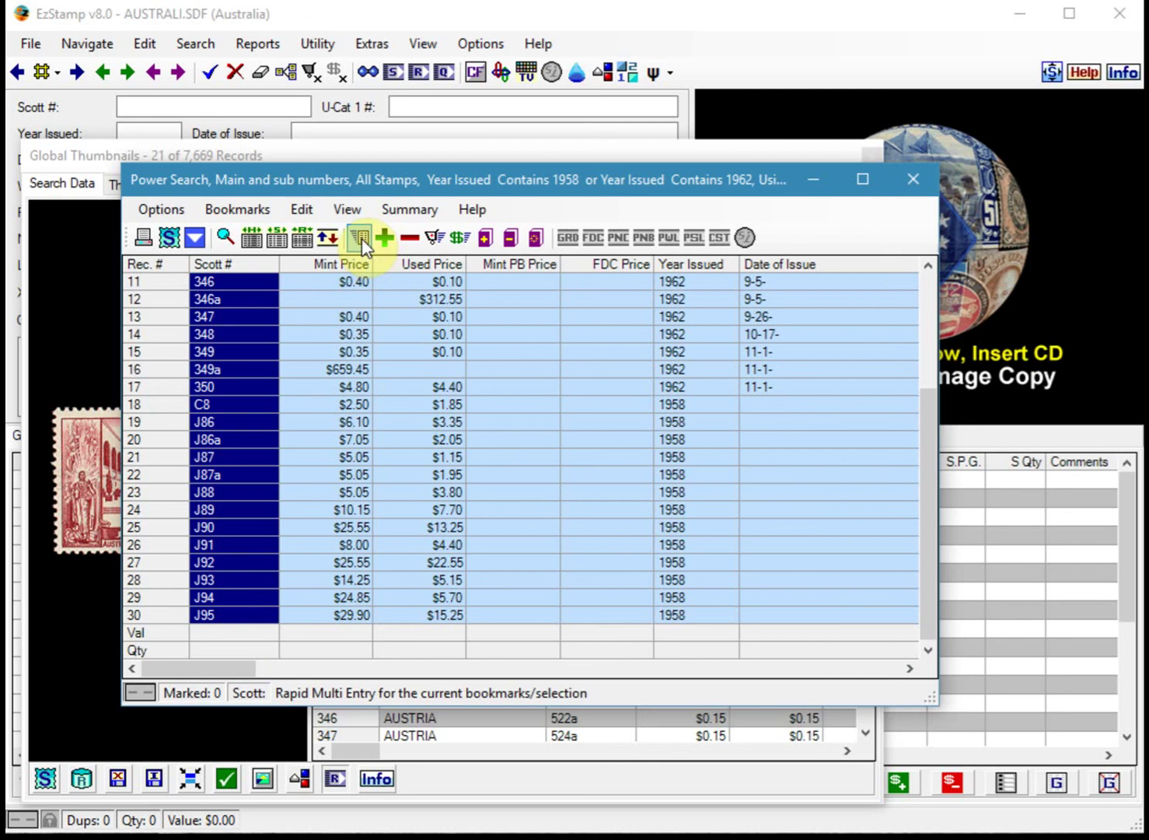
{"action": "left_click", "coordinate": [435, 239]}
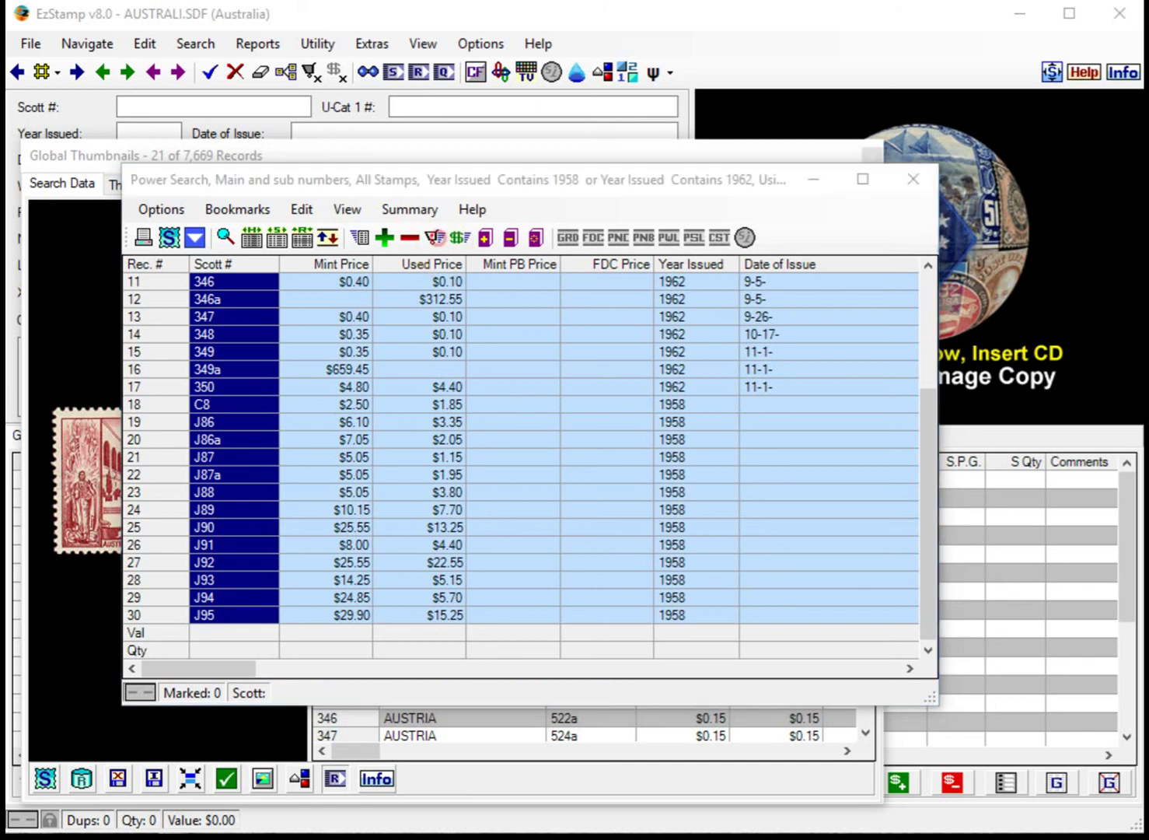
{"action": "left_click", "coordinate": [91, 238]}
{"action": "left_click_drag", "start_coordinate": [92, 238], "coordinate": [463, 274]}
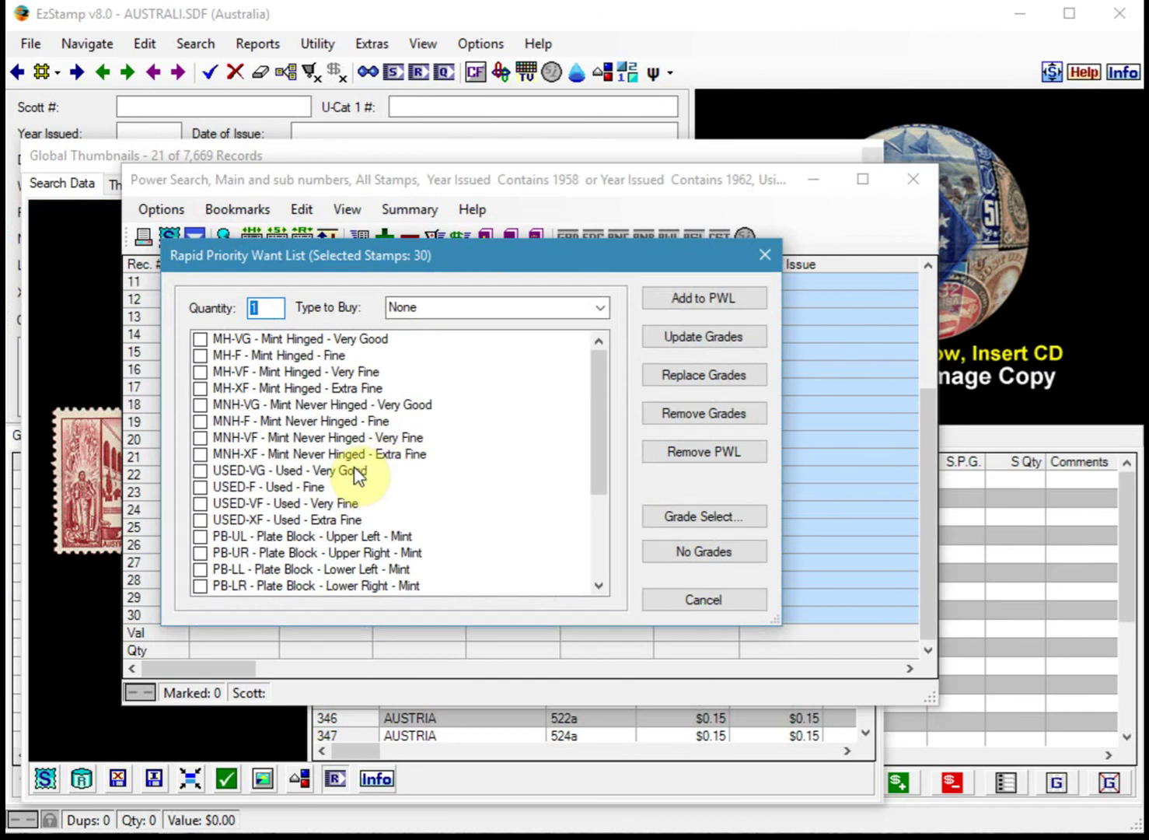
Step: Tick MNH-VF, add the 30 Australia stamps to the PWL, and close the confirmation
{"action": "left_click", "coordinate": [203, 440]}
{"action": "left_click", "coordinate": [201, 438]}
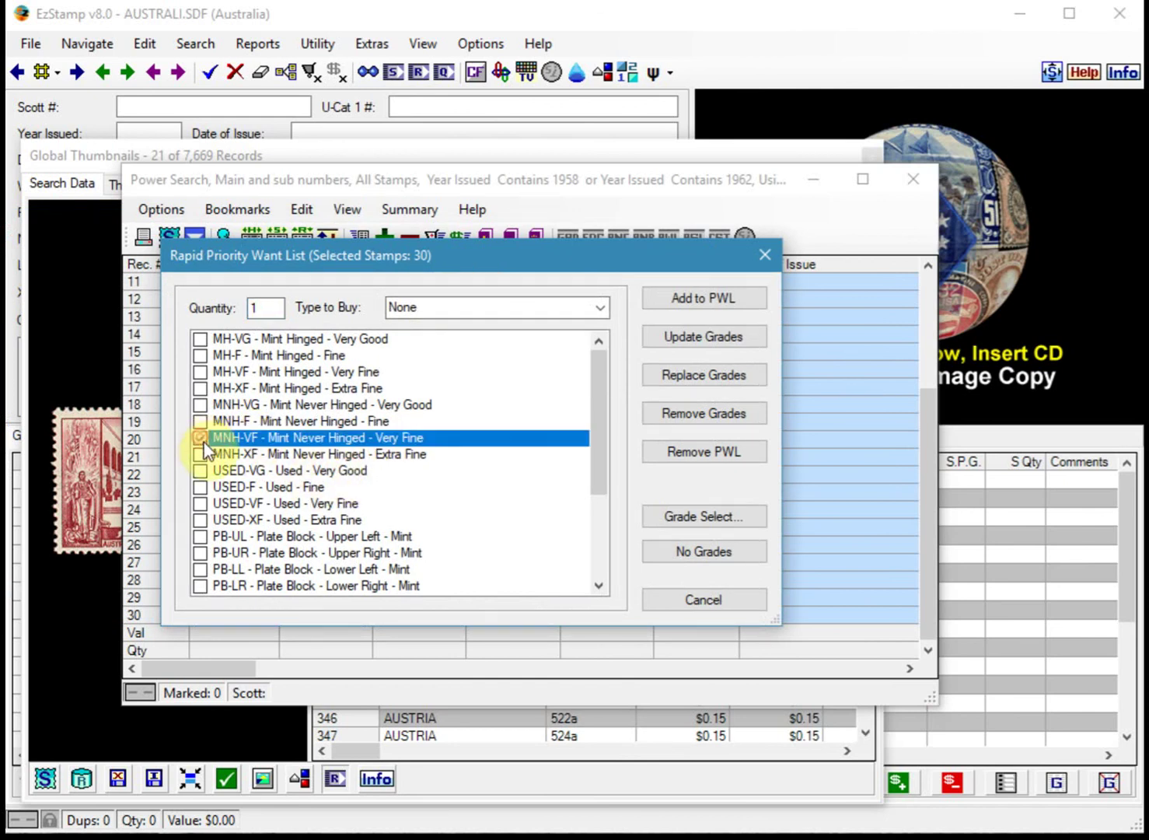
{"action": "left_click", "coordinate": [704, 305]}
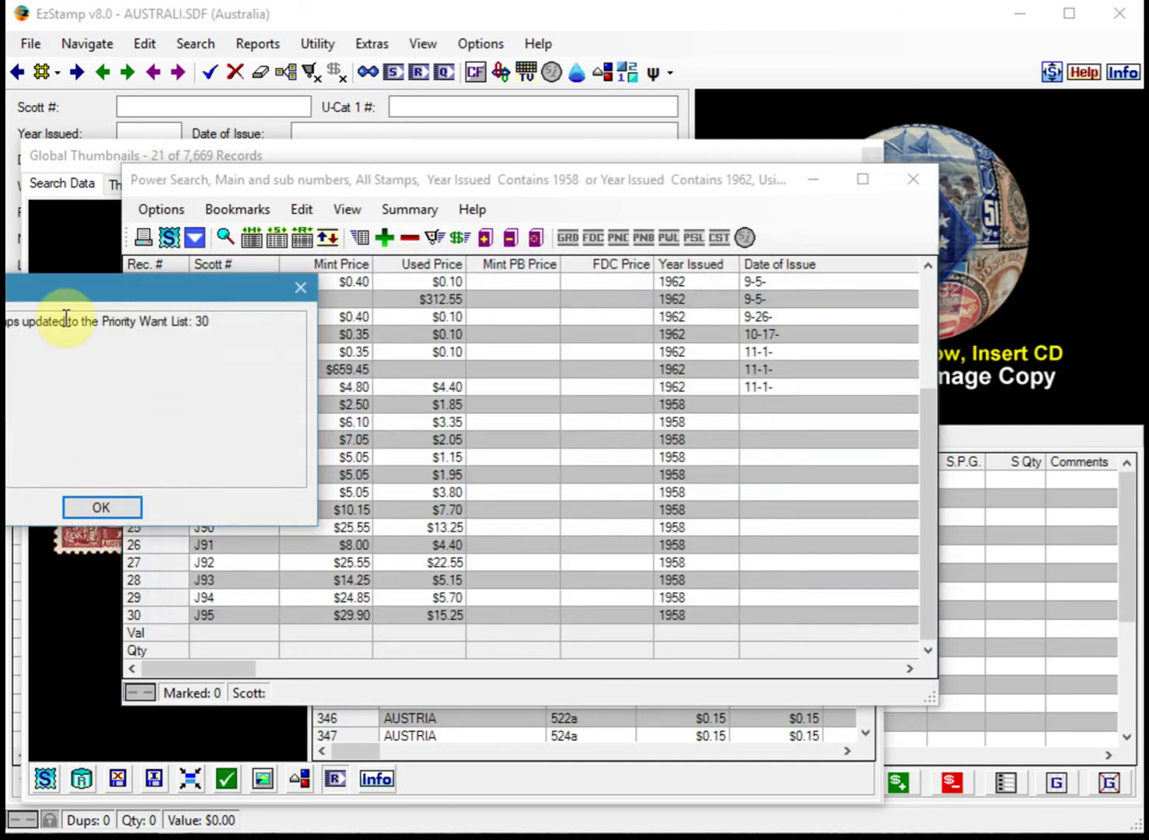
{"action": "left_click", "coordinate": [385, 561]}
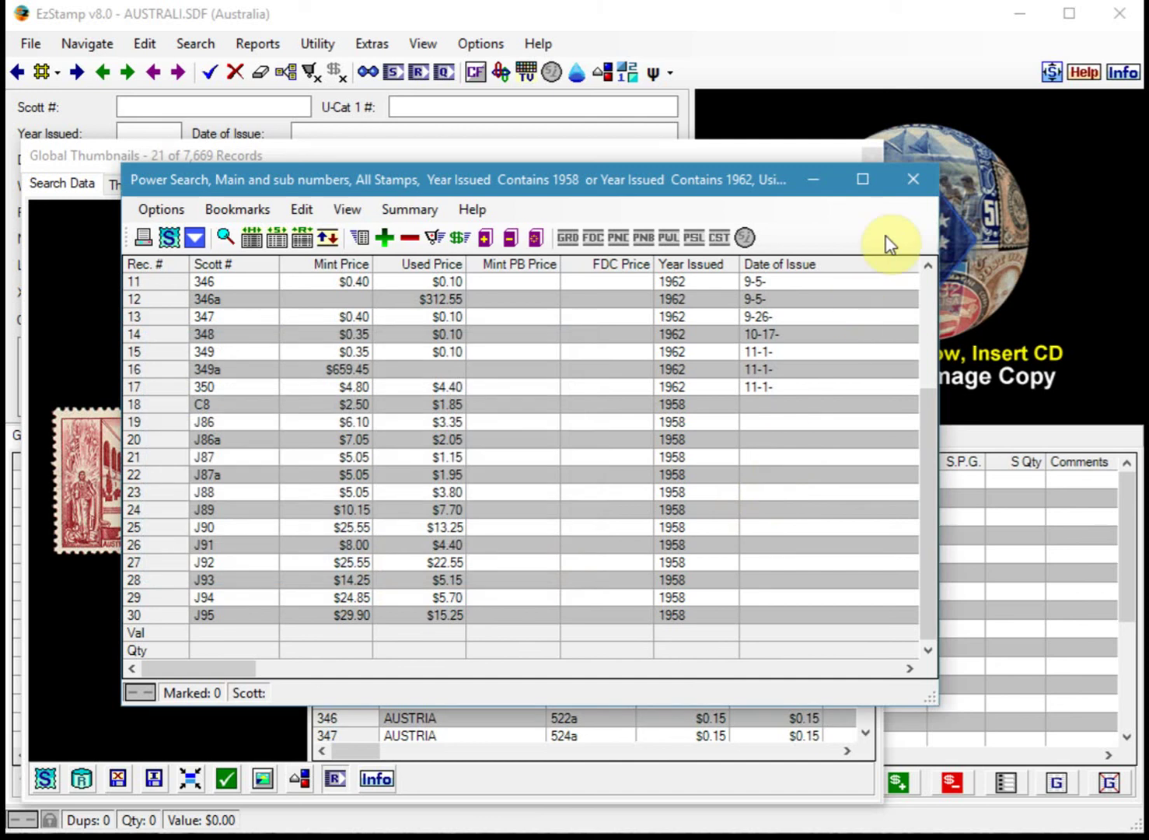
Step: Close Power Search and export the global search results under the file name 1959_1962
{"action": "left_click", "coordinate": [911, 180]}
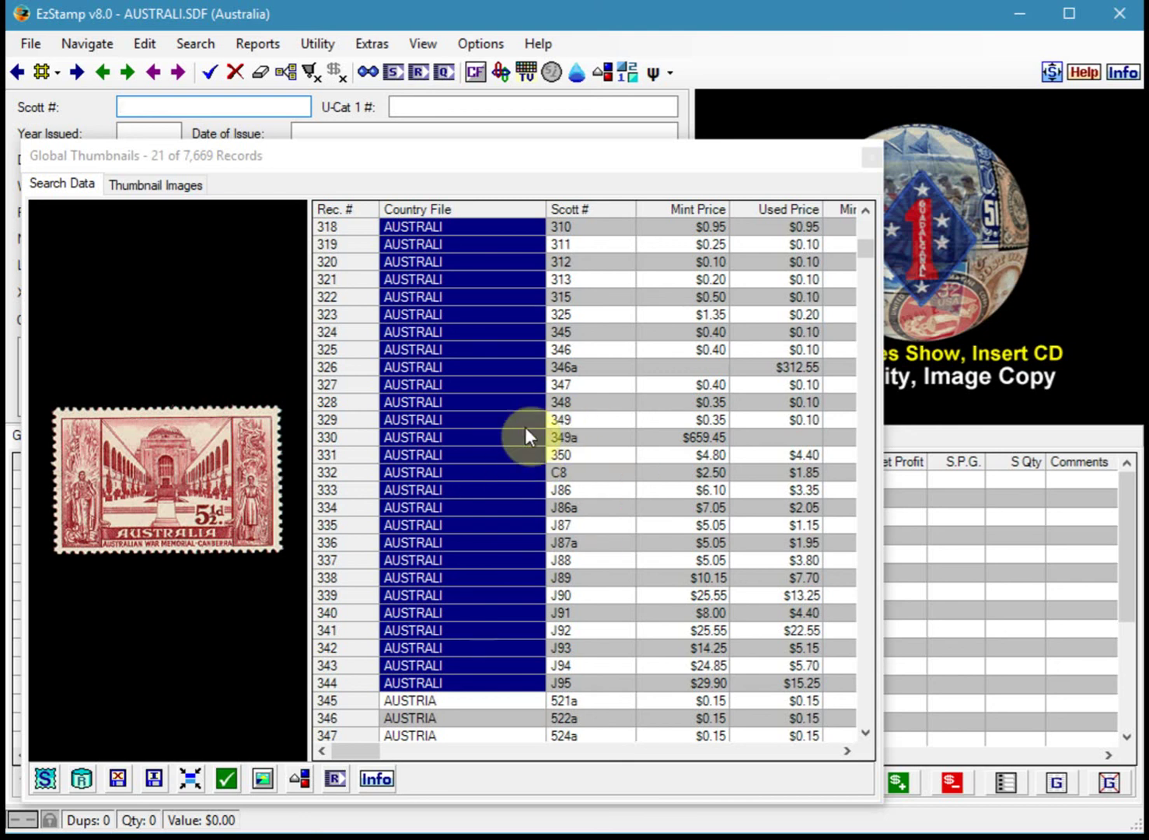
{"action": "left_click", "coordinate": [118, 777]}
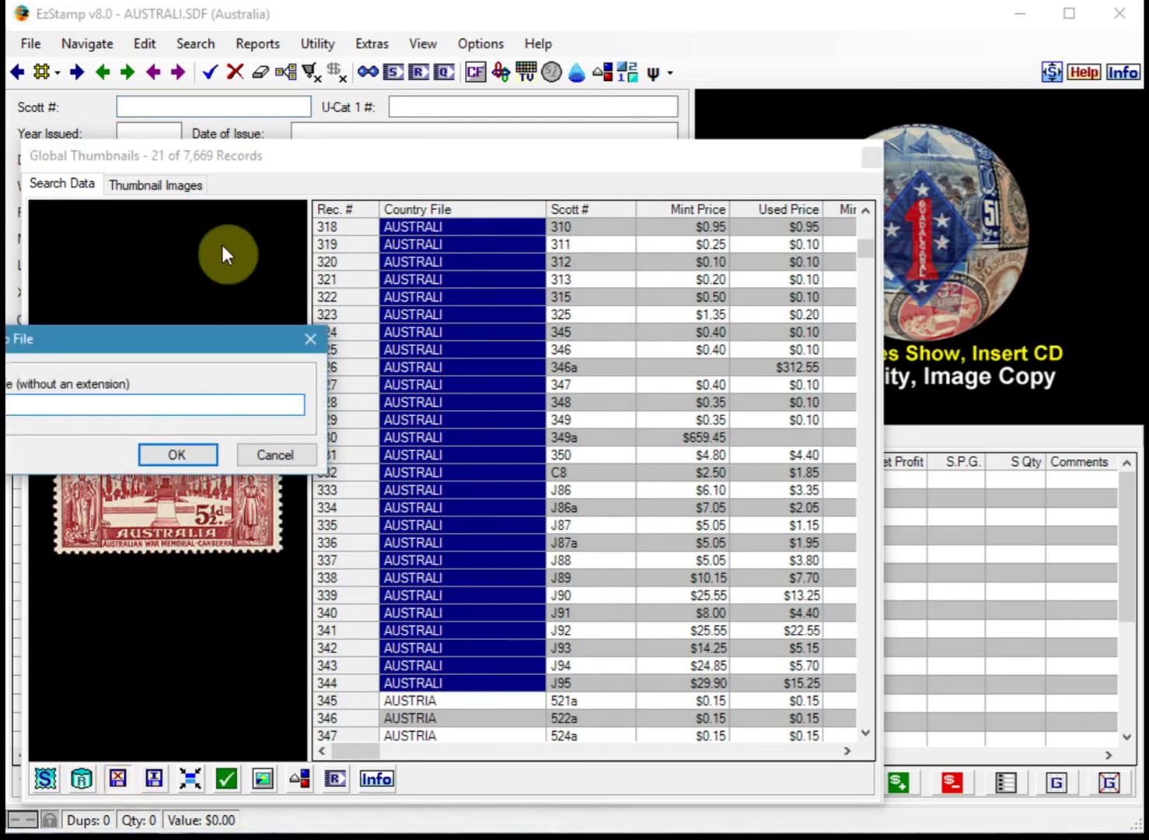
{"action": "left_click_drag", "start_coordinate": [176, 342], "coordinate": [392, 364]}
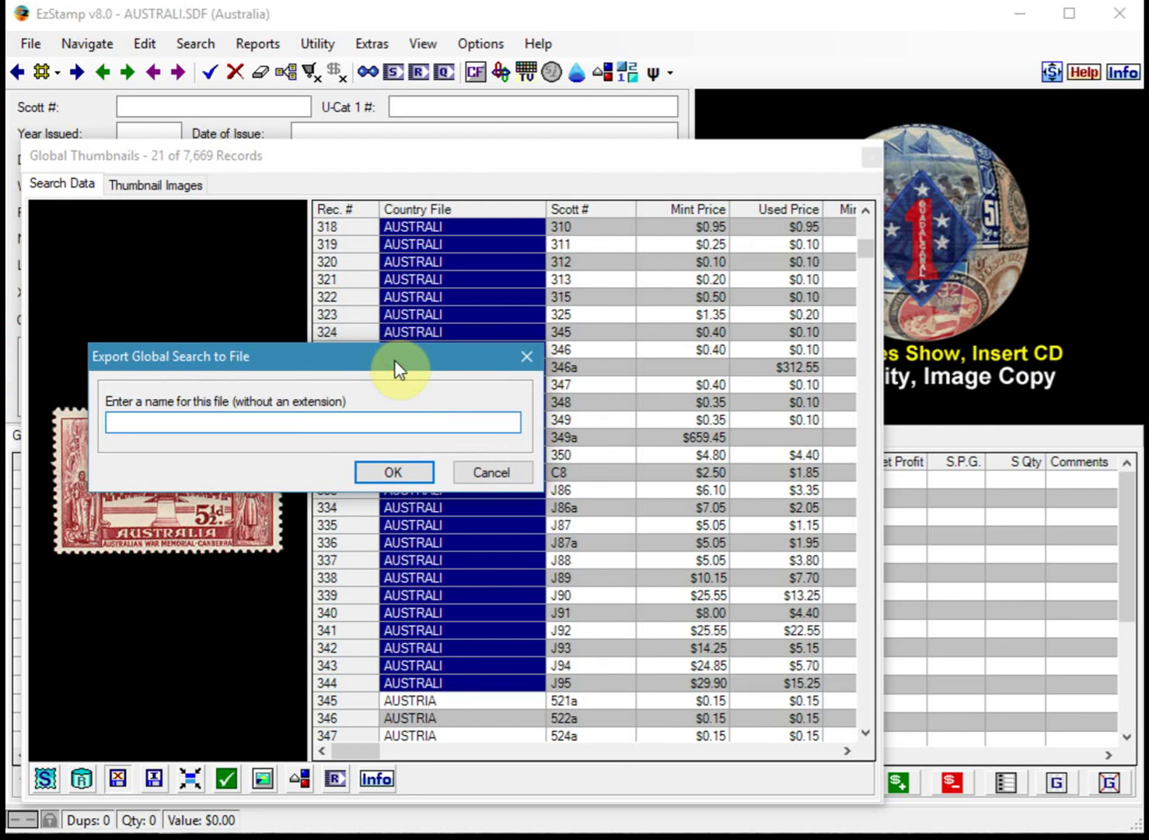
{"action": "type", "text": "1"}
{"action": "type", "text": "959_1962"}
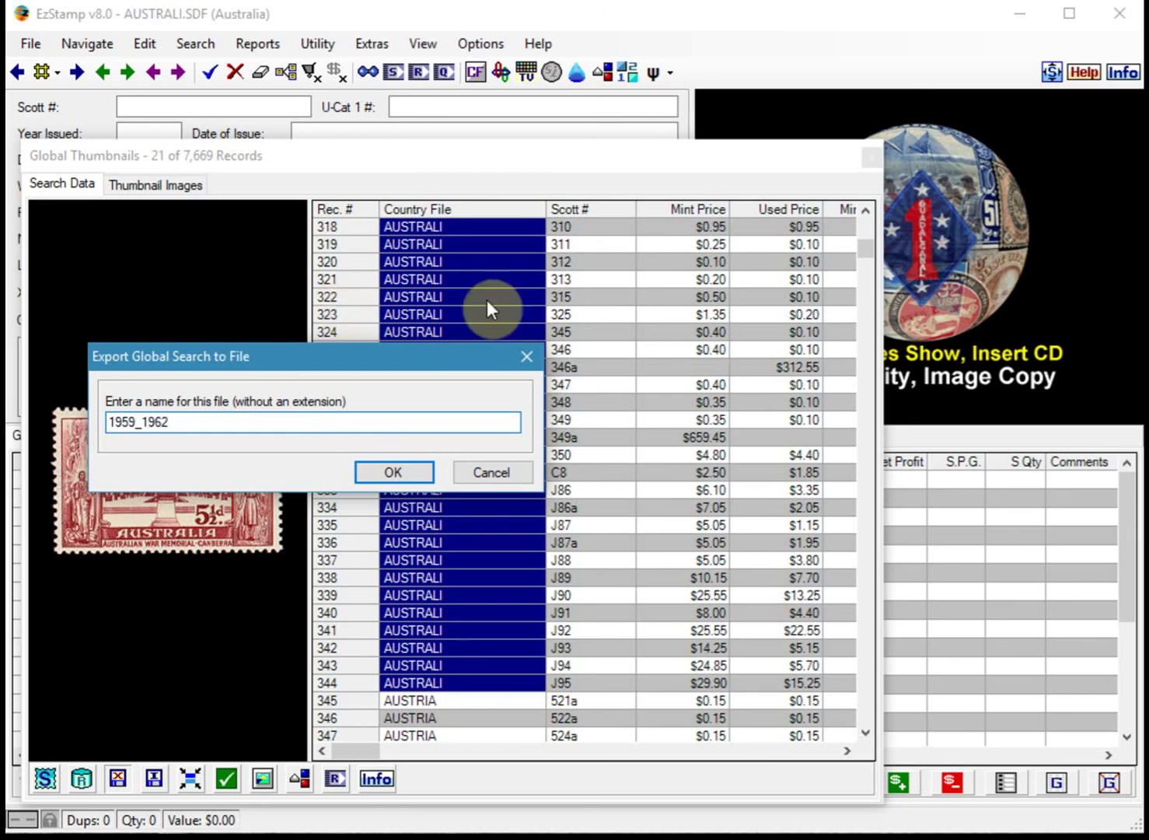
{"action": "left_click", "coordinate": [405, 468]}
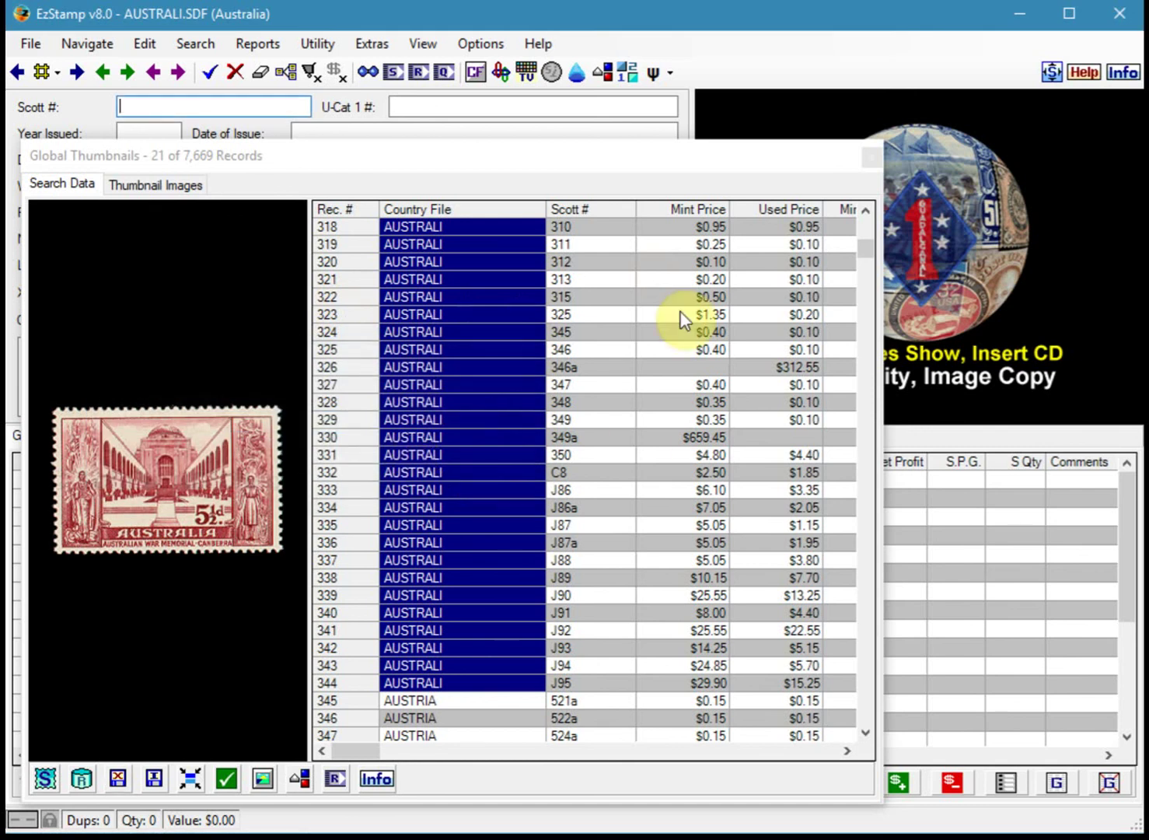
Step: Close the global results and show the Priority Want List report as a spreadsheet with 30 matches
{"action": "left_click", "coordinate": [872, 158]}
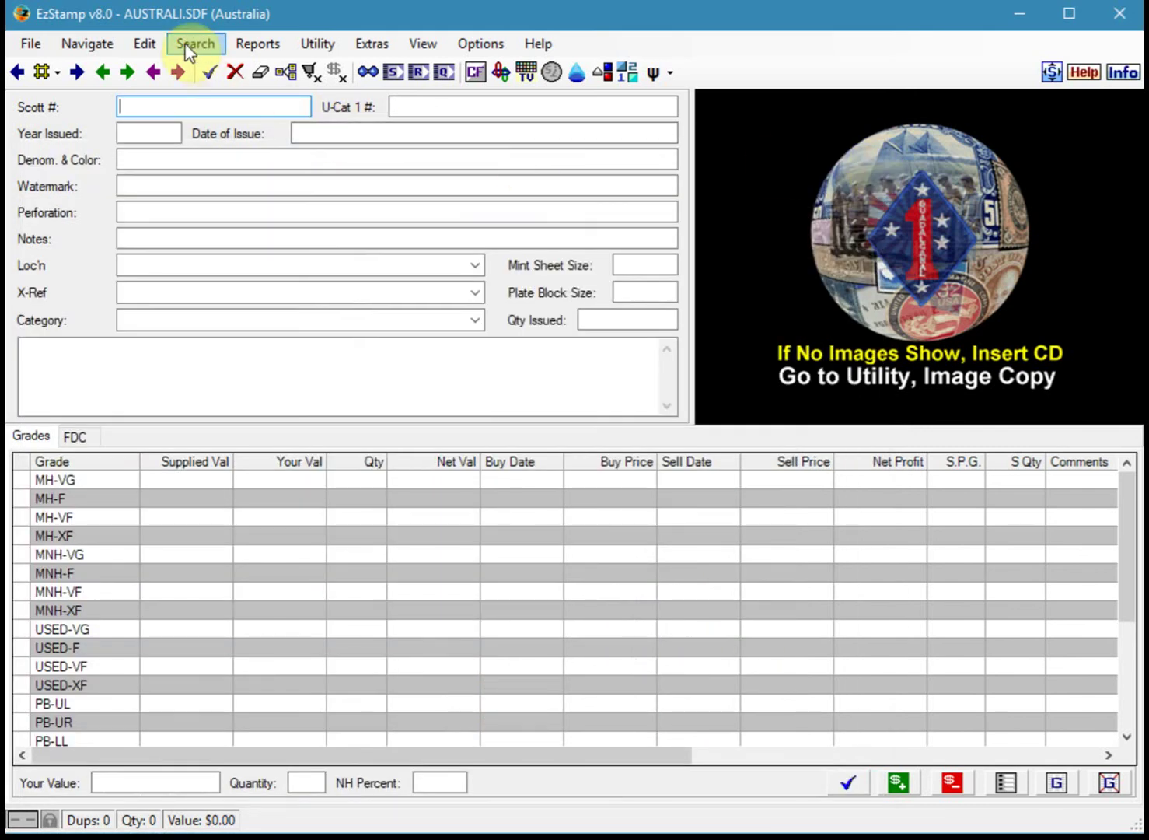
{"action": "left_click", "coordinate": [255, 44]}
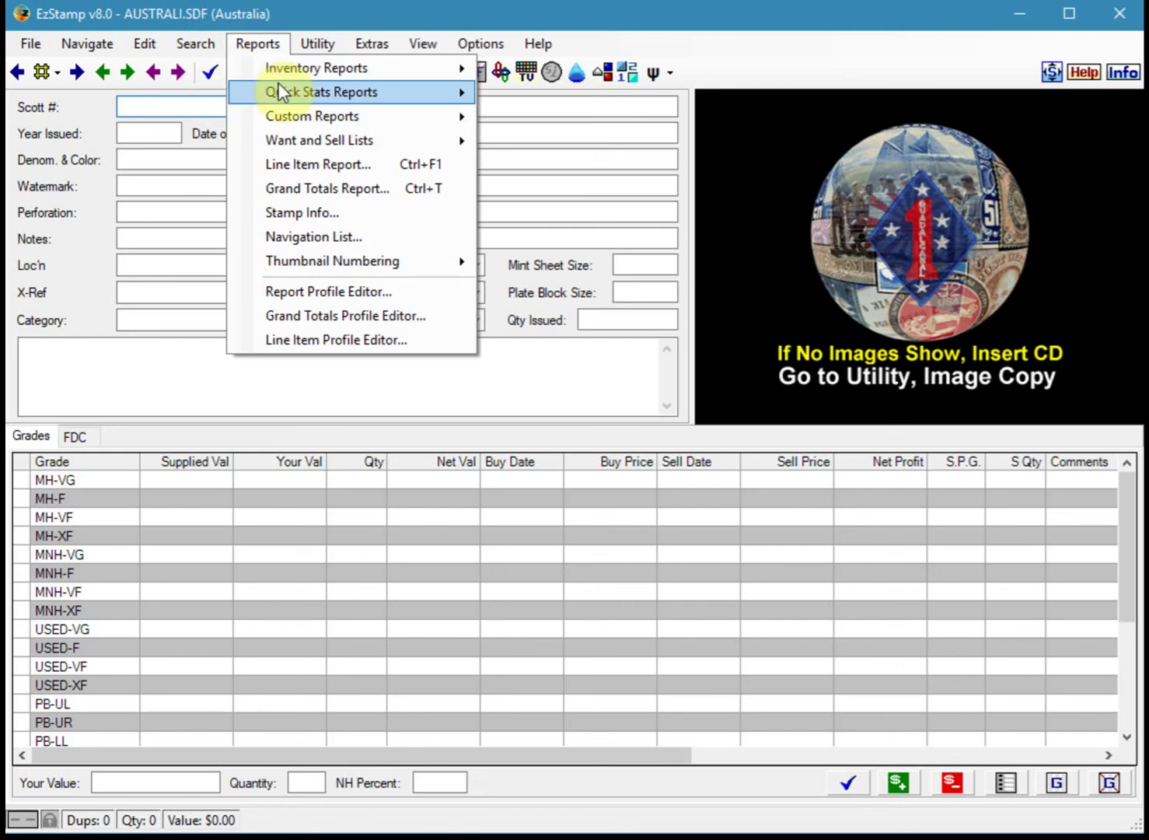
{"action": "mouse_move", "coordinate": [359, 140]}
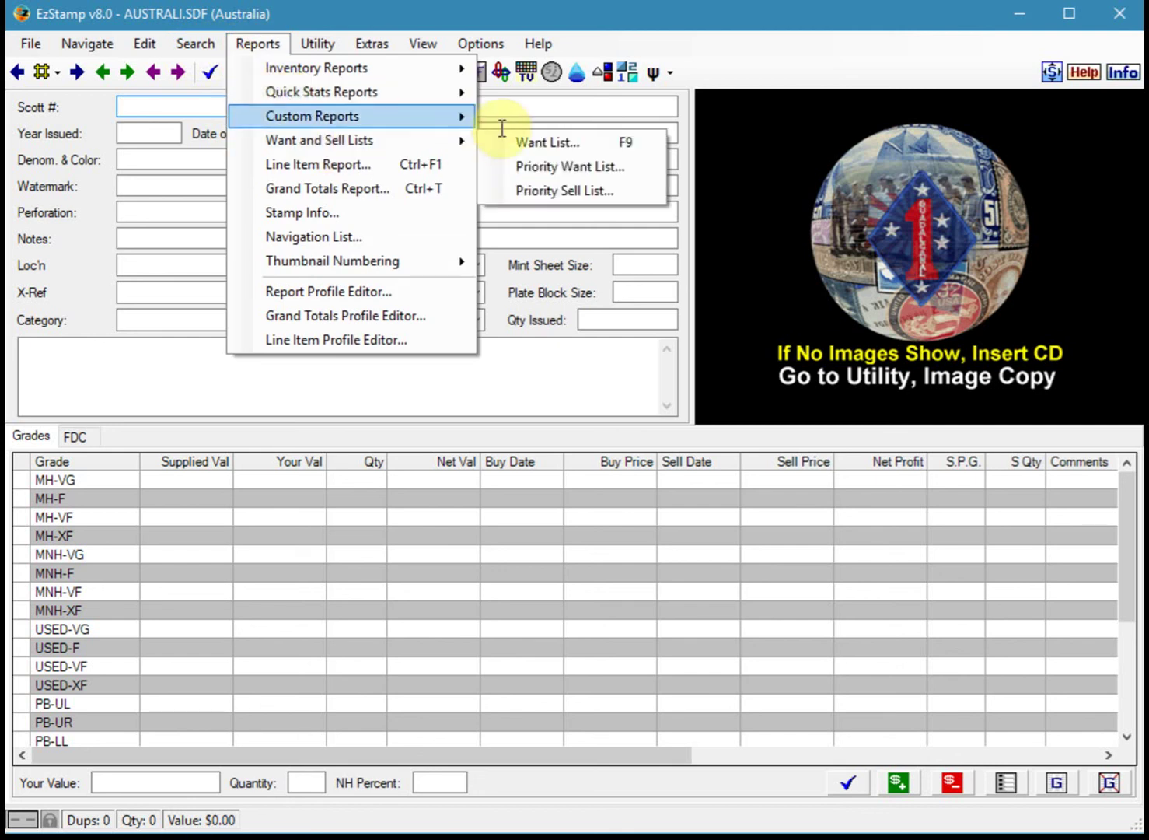
{"action": "left_click", "coordinate": [561, 169]}
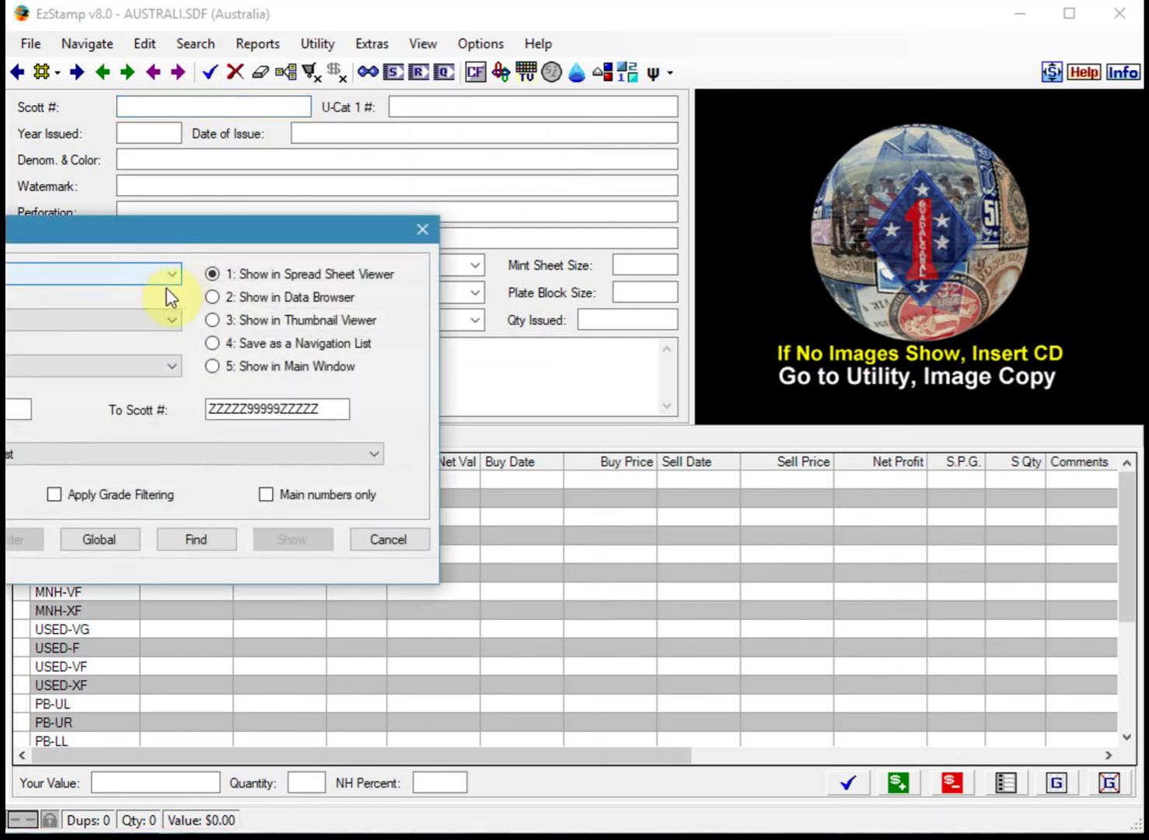
{"action": "left_click_drag", "start_coordinate": [108, 244], "coordinate": [476, 236]}
{"action": "left_click", "coordinate": [548, 542]}
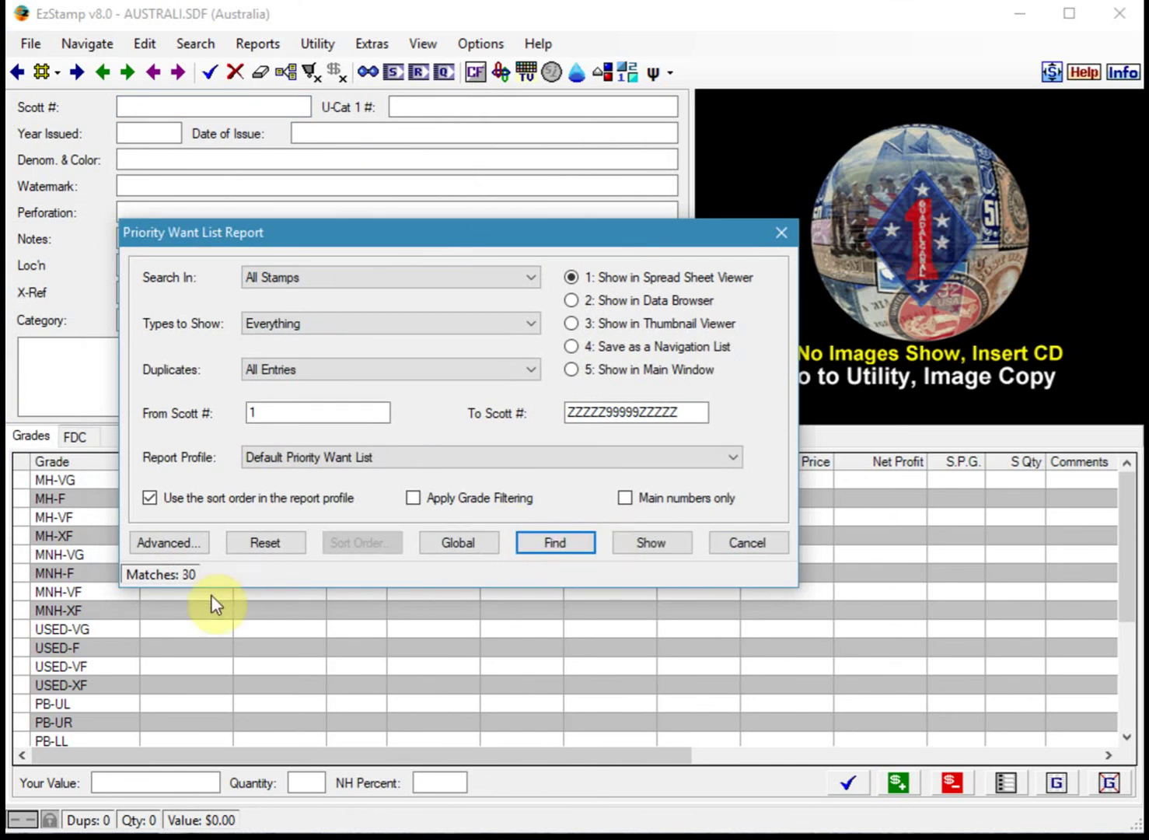
{"action": "left_click", "coordinate": [650, 542]}
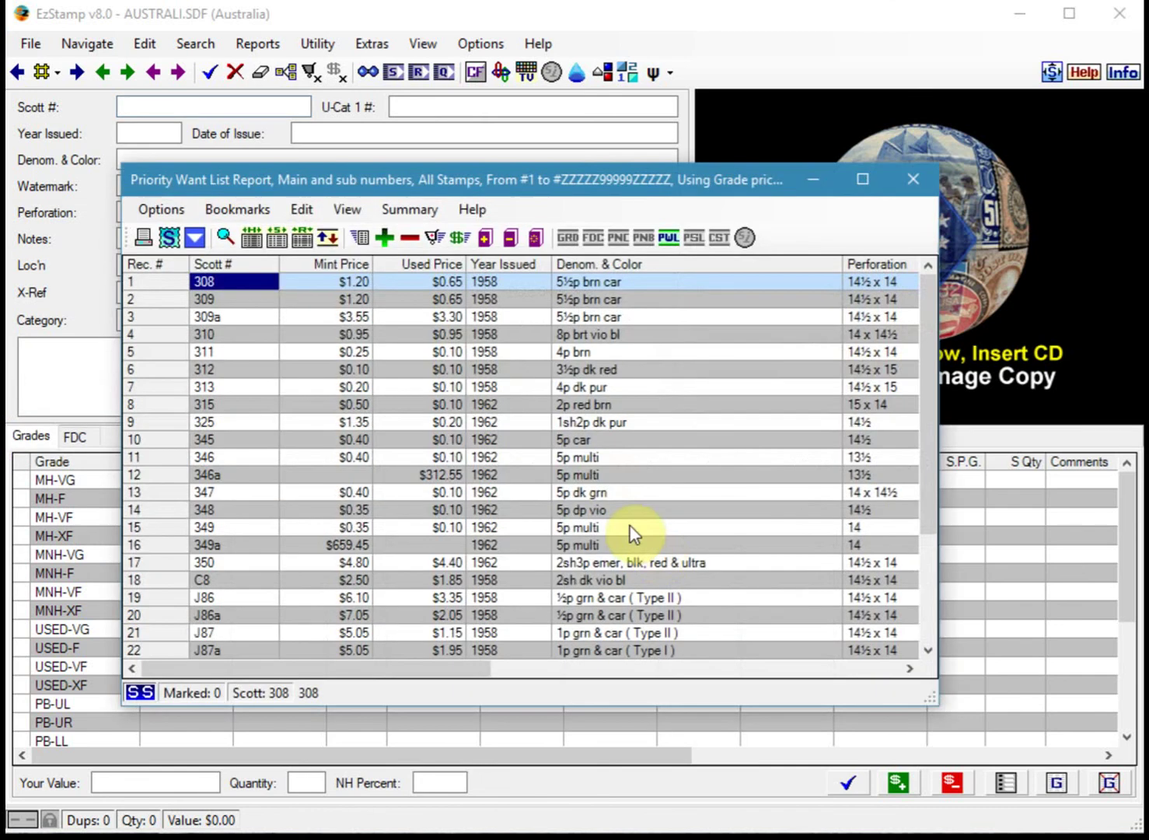
Step: Load Australia's Scott 312 Christmas stamp into the main form and close the report
{"action": "left_click", "coordinate": [250, 371]}
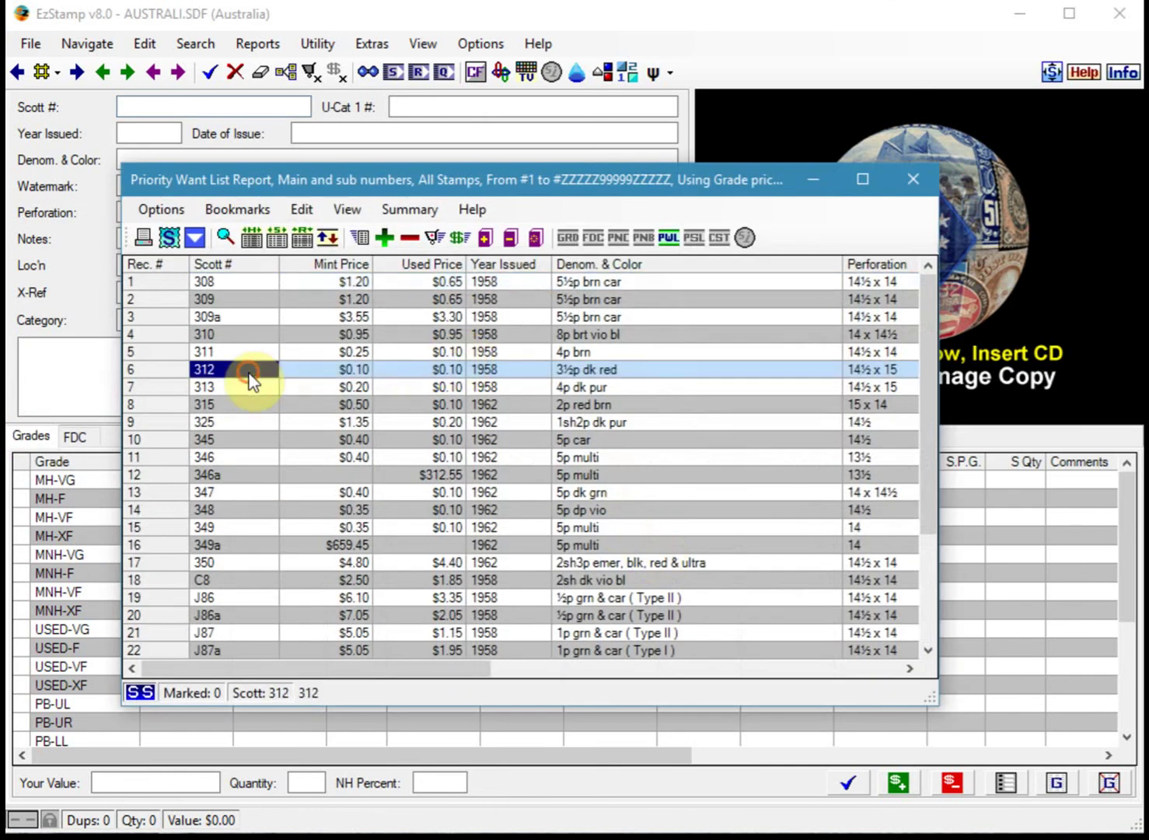
{"action": "double_click", "coordinate": [210, 375]}
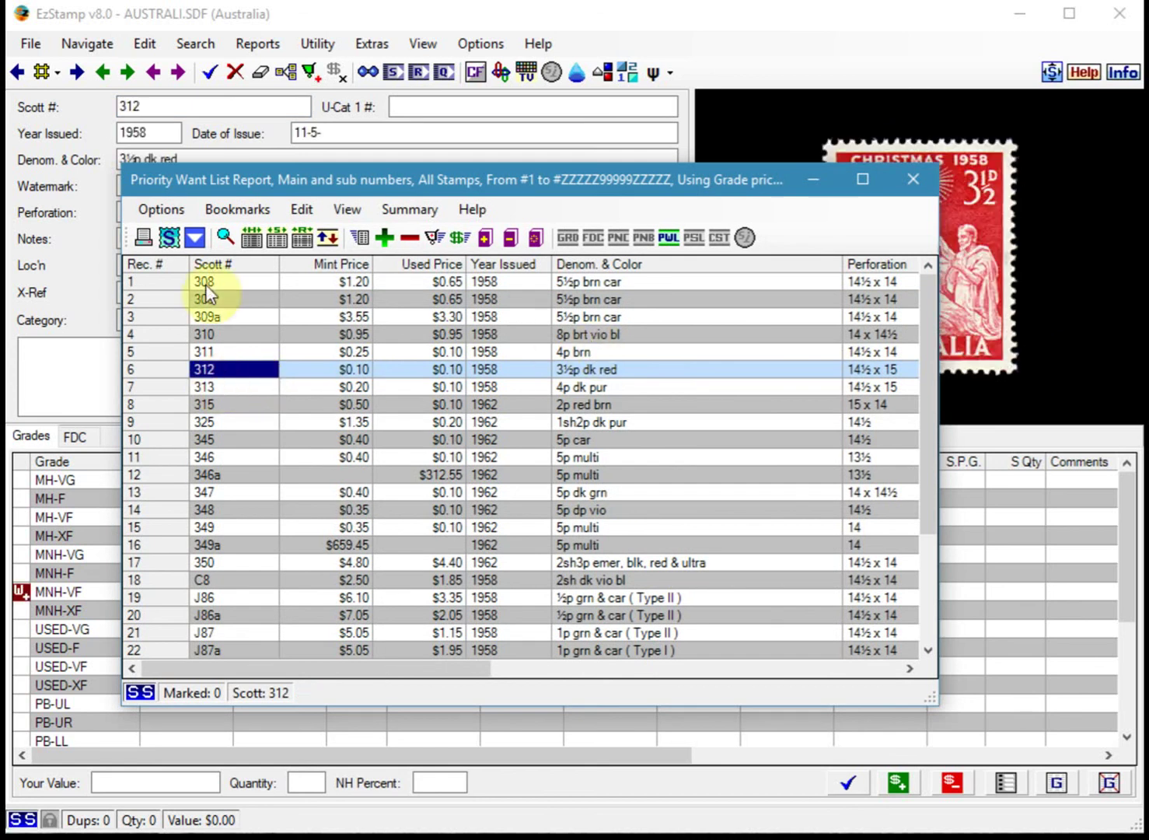
{"action": "left_click", "coordinate": [912, 180]}
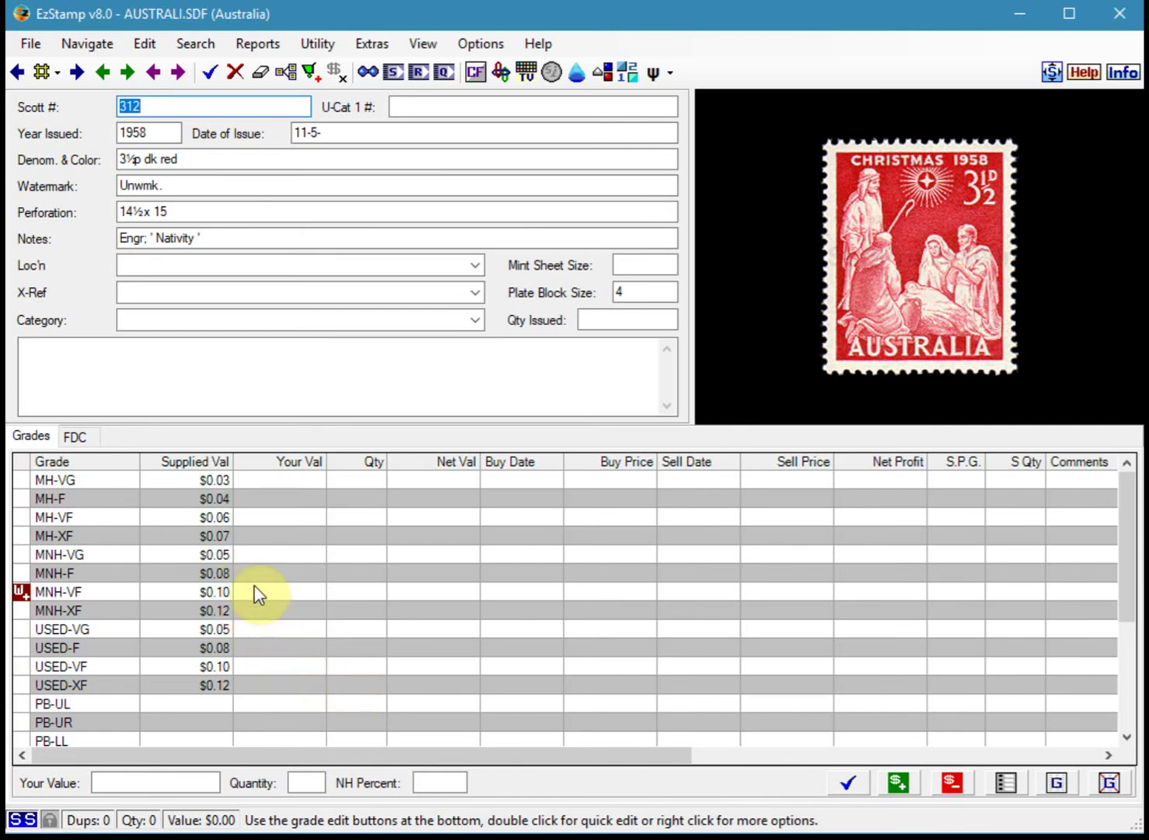
Step: Show the Global Search Results window and load the GANDHI saved search
{"action": "left_click", "coordinate": [423, 47]}
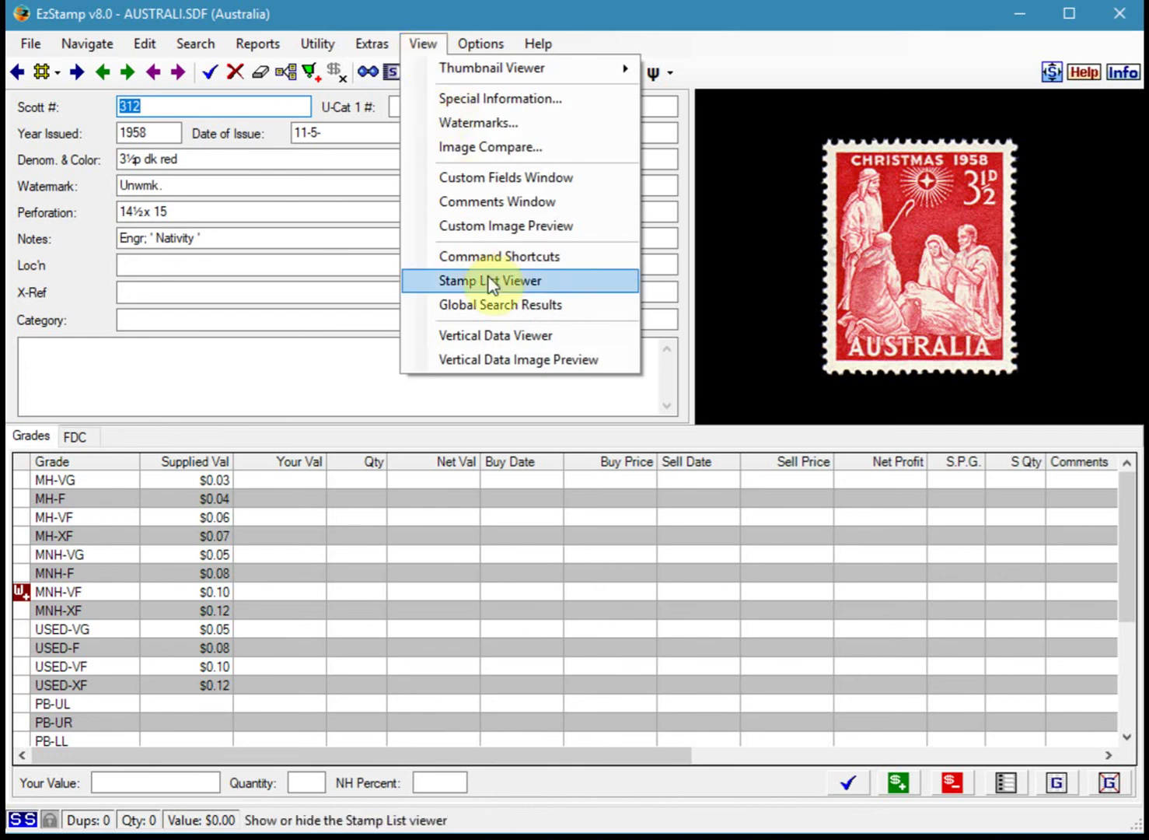
{"action": "left_click", "coordinate": [492, 306]}
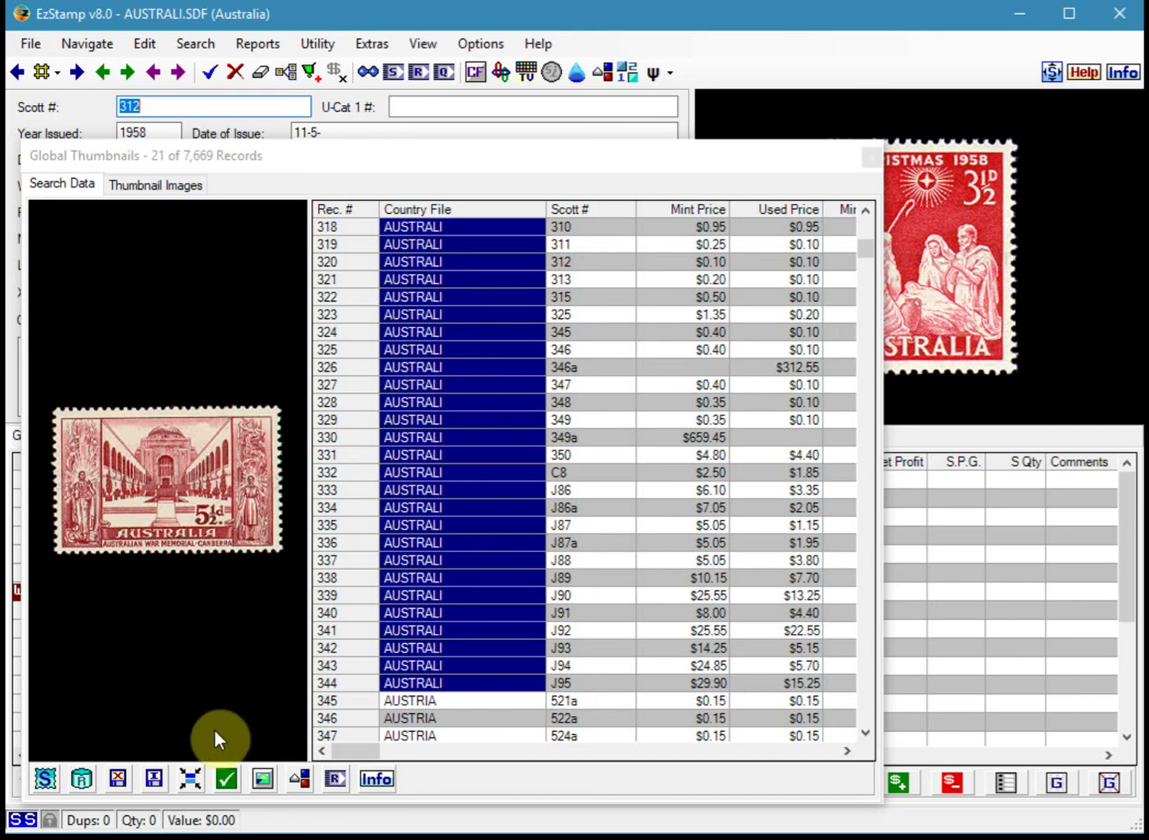
{"action": "left_click", "coordinate": [153, 780]}
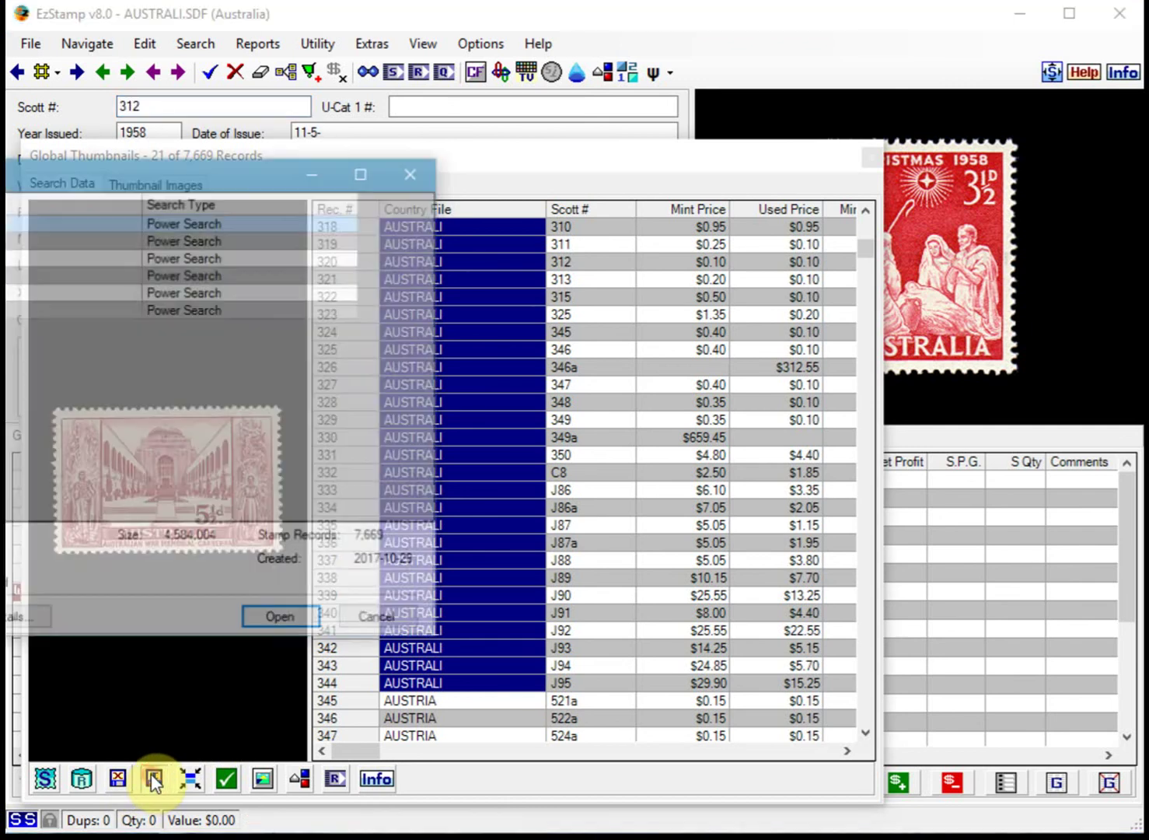
{"action": "left_click_drag", "start_coordinate": [126, 185], "coordinate": [287, 203]}
{"action": "left_click_drag", "start_coordinate": [395, 220], "coordinate": [495, 231]}
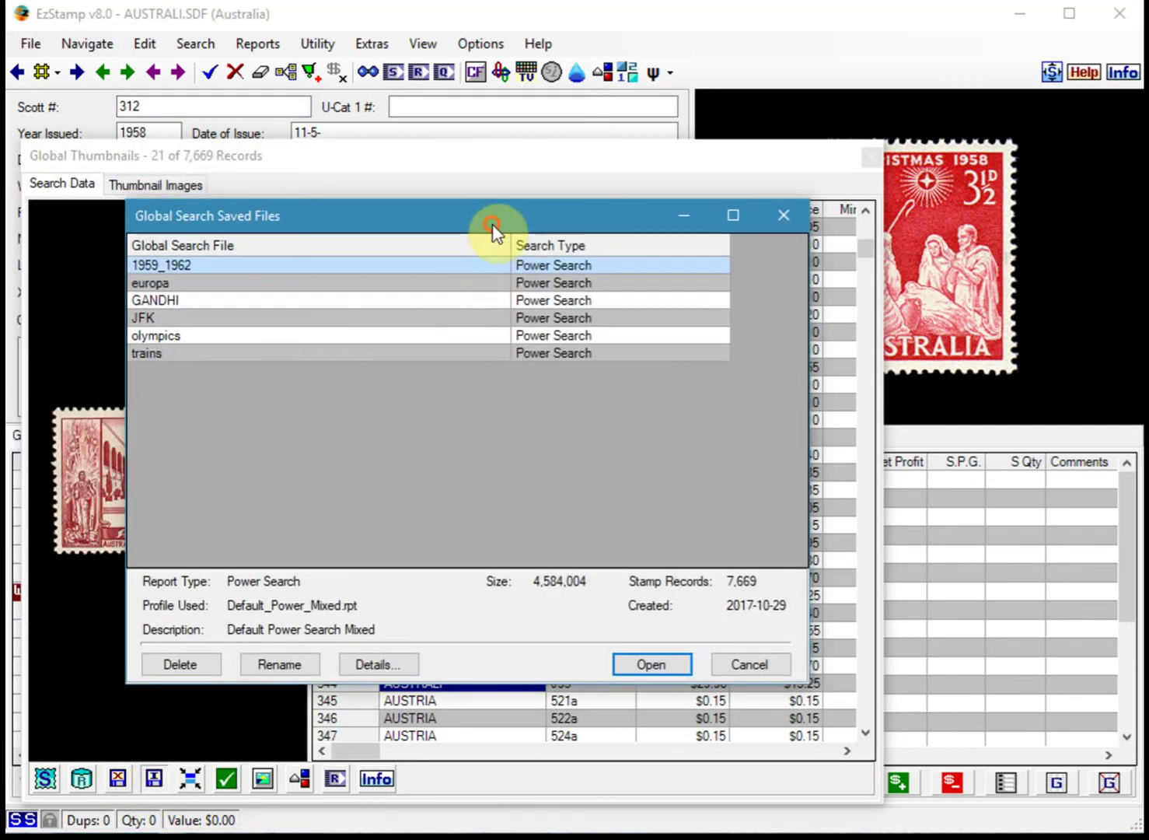
{"action": "double_click", "coordinate": [169, 302]}
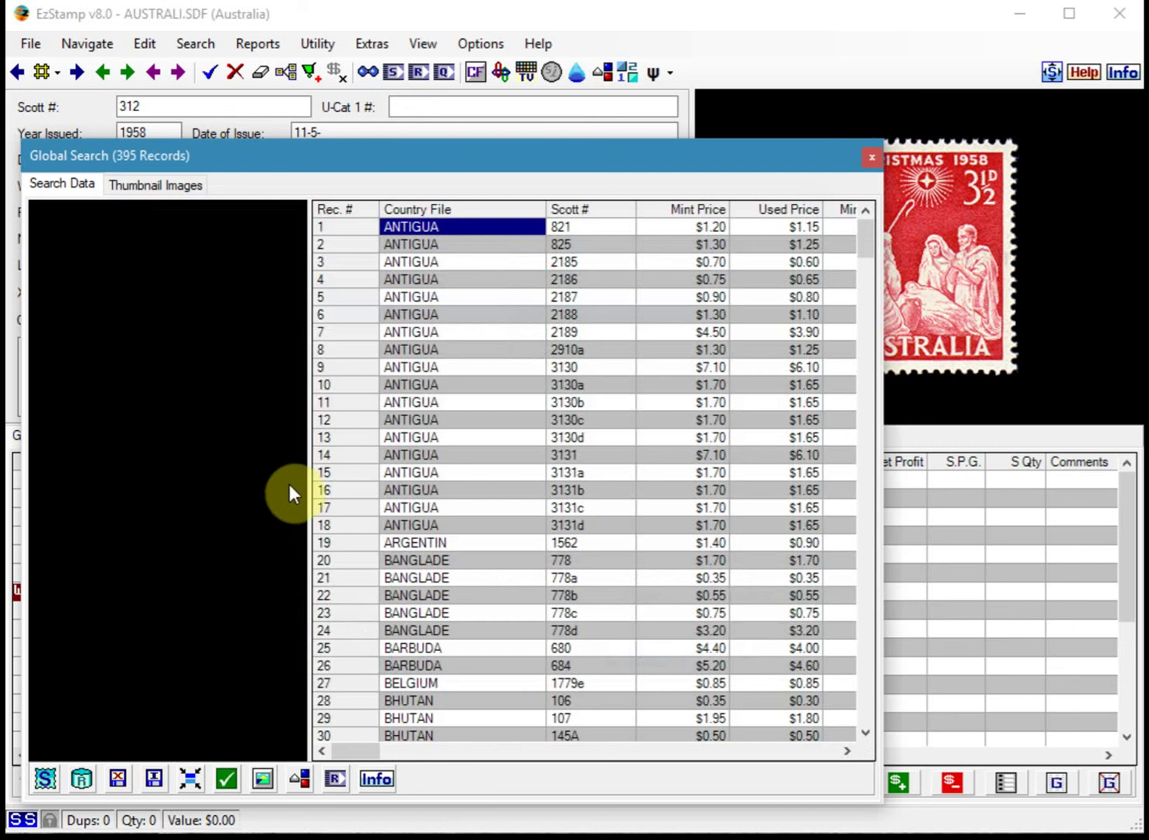
Step: Browse the results, previewing INDIA 455, 677 Gandhi, 876 and 1494 stamps
{"action": "left_click", "coordinate": [423, 418]}
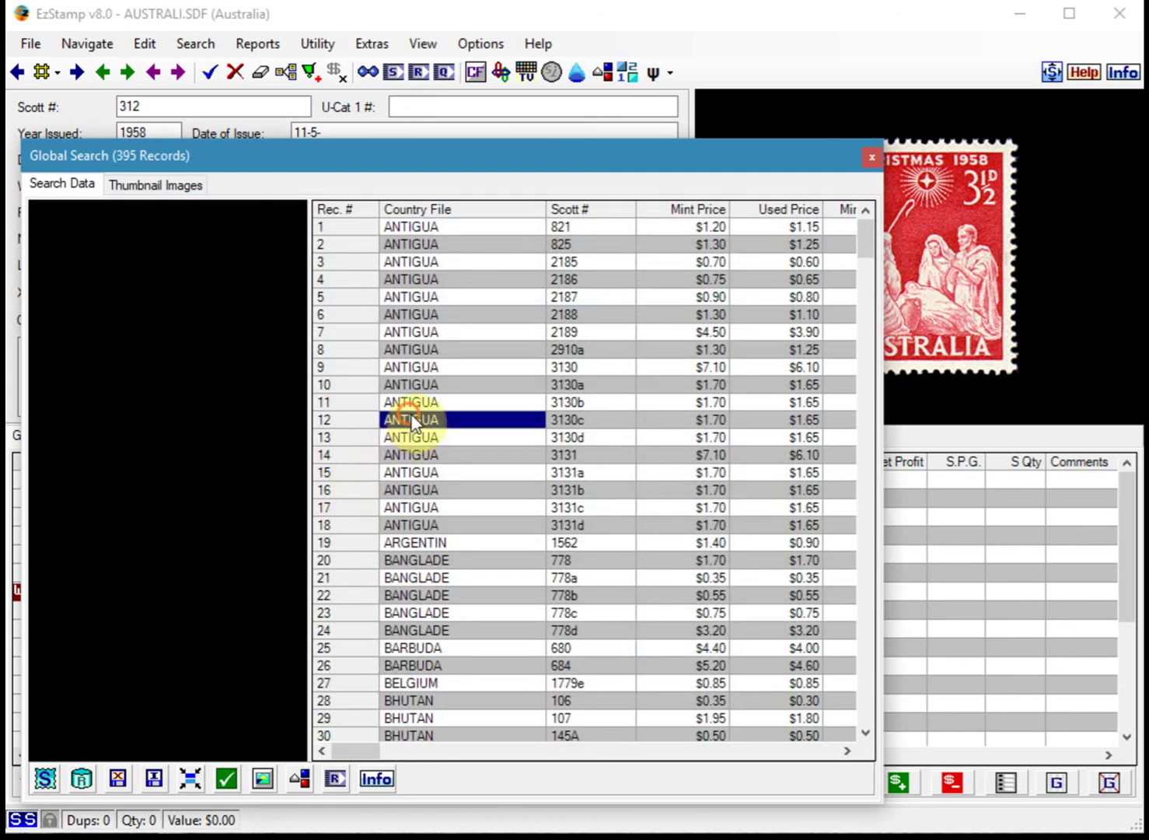
{"action": "scroll", "coordinate": [457, 537], "scroll_direction": "down", "scroll_amount": 5}
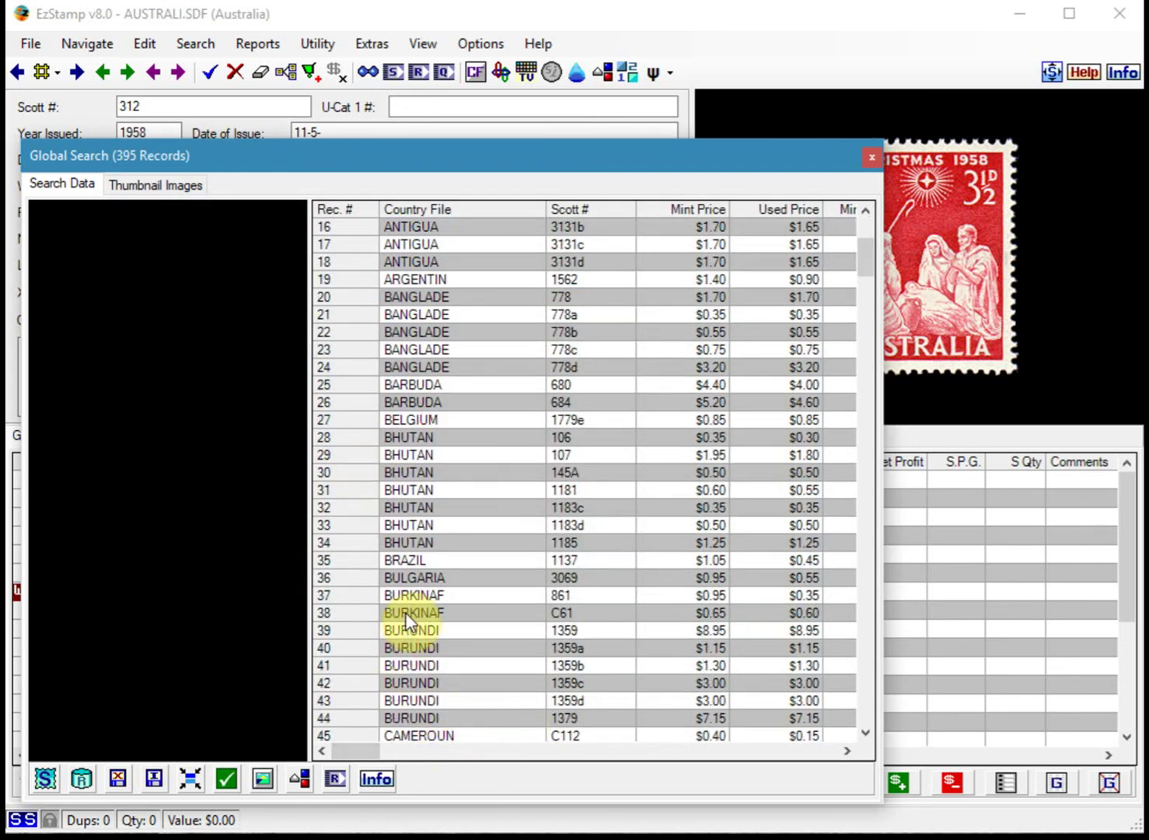
{"action": "scroll", "coordinate": [405, 612], "scroll_direction": "down", "scroll_amount": 8}
{"action": "scroll", "coordinate": [424, 517], "scroll_direction": "down", "scroll_amount": 6}
{"action": "scroll", "coordinate": [432, 493], "scroll_direction": "down", "scroll_amount": 16}
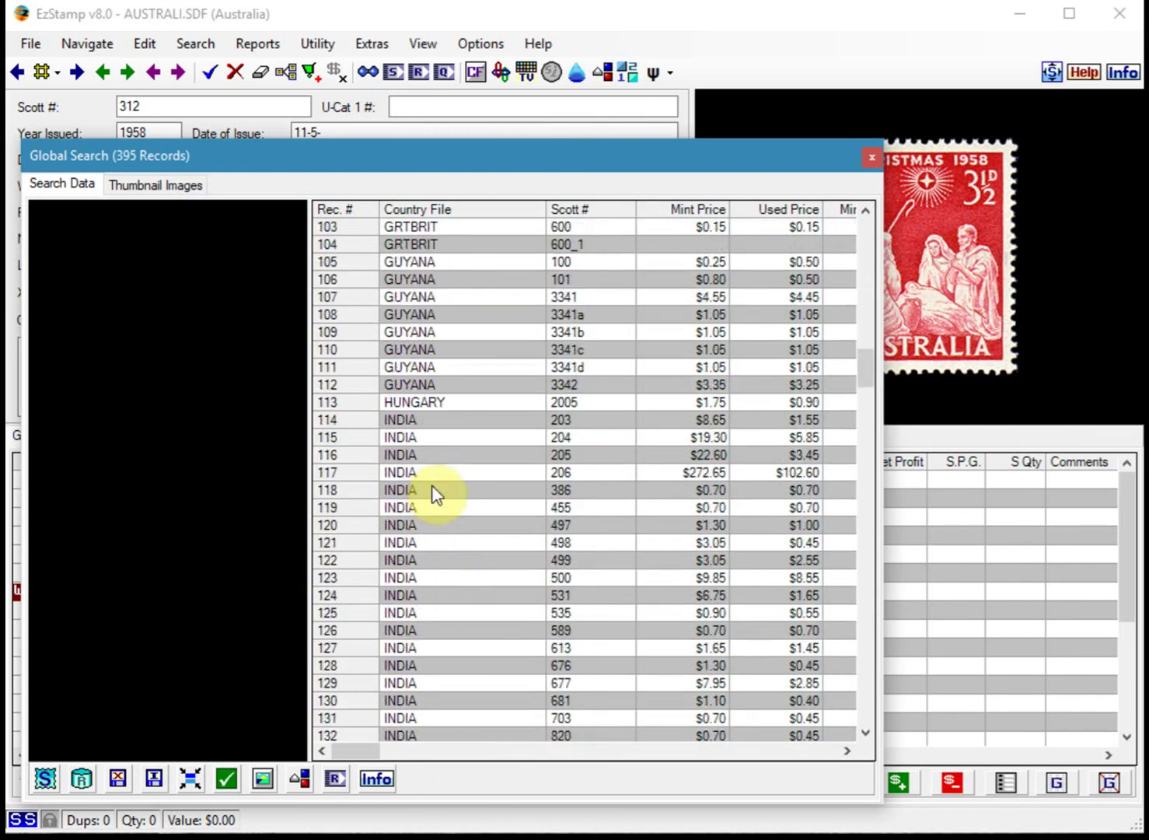
{"action": "left_click", "coordinate": [419, 457]}
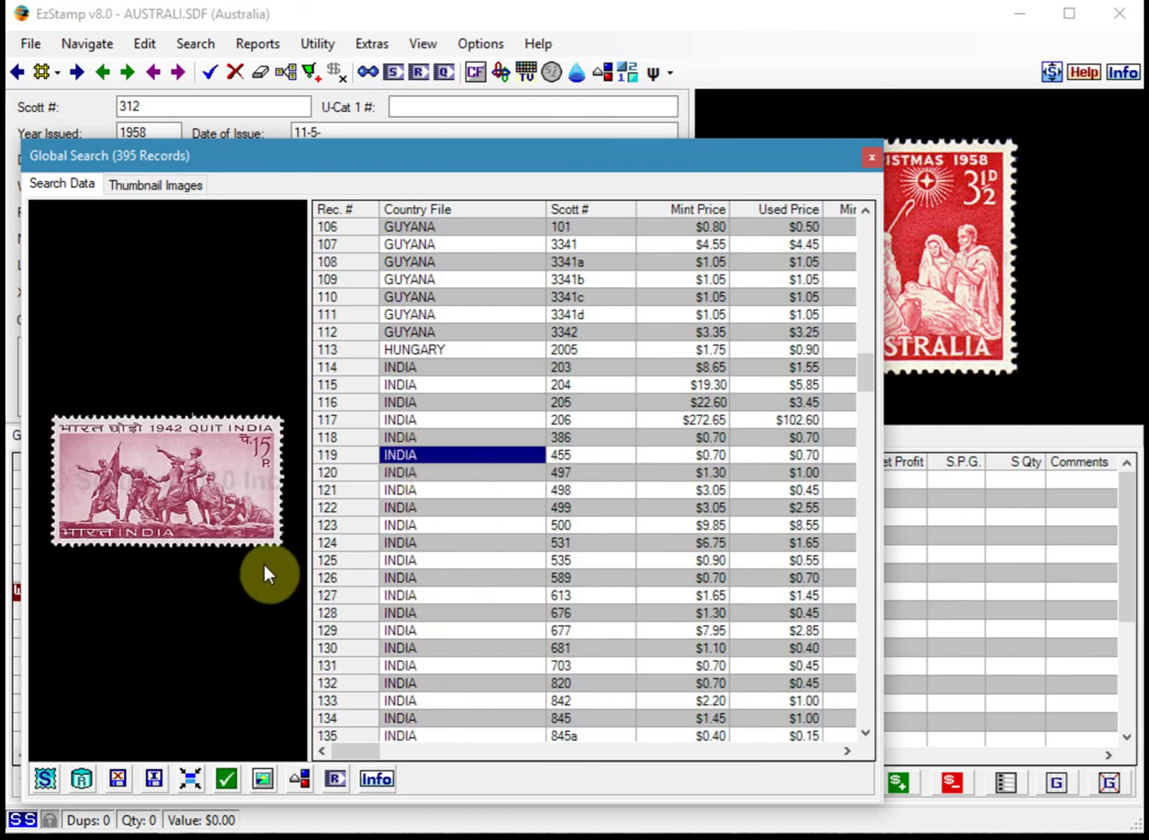
{"action": "left_click", "coordinate": [446, 633]}
{"action": "scroll", "coordinate": [454, 645], "scroll_direction": "down", "scroll_amount": 2}
{"action": "left_click", "coordinate": [419, 682]}
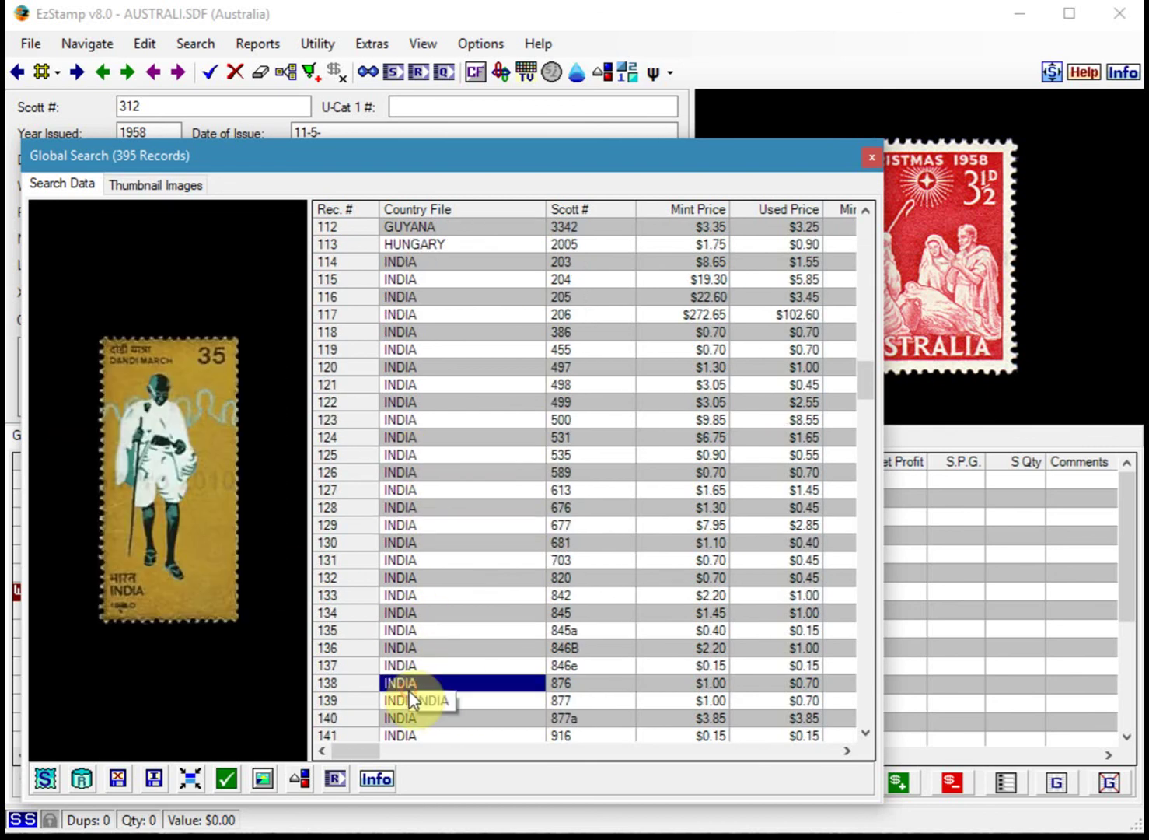
{"action": "scroll", "coordinate": [406, 638], "scroll_direction": "down", "scroll_amount": 2}
{"action": "scroll", "coordinate": [404, 630], "scroll_direction": "down", "scroll_amount": 5}
{"action": "left_click", "coordinate": [402, 541]}
{"action": "scroll", "coordinate": [400, 536], "scroll_direction": "down", "scroll_amount": 3}
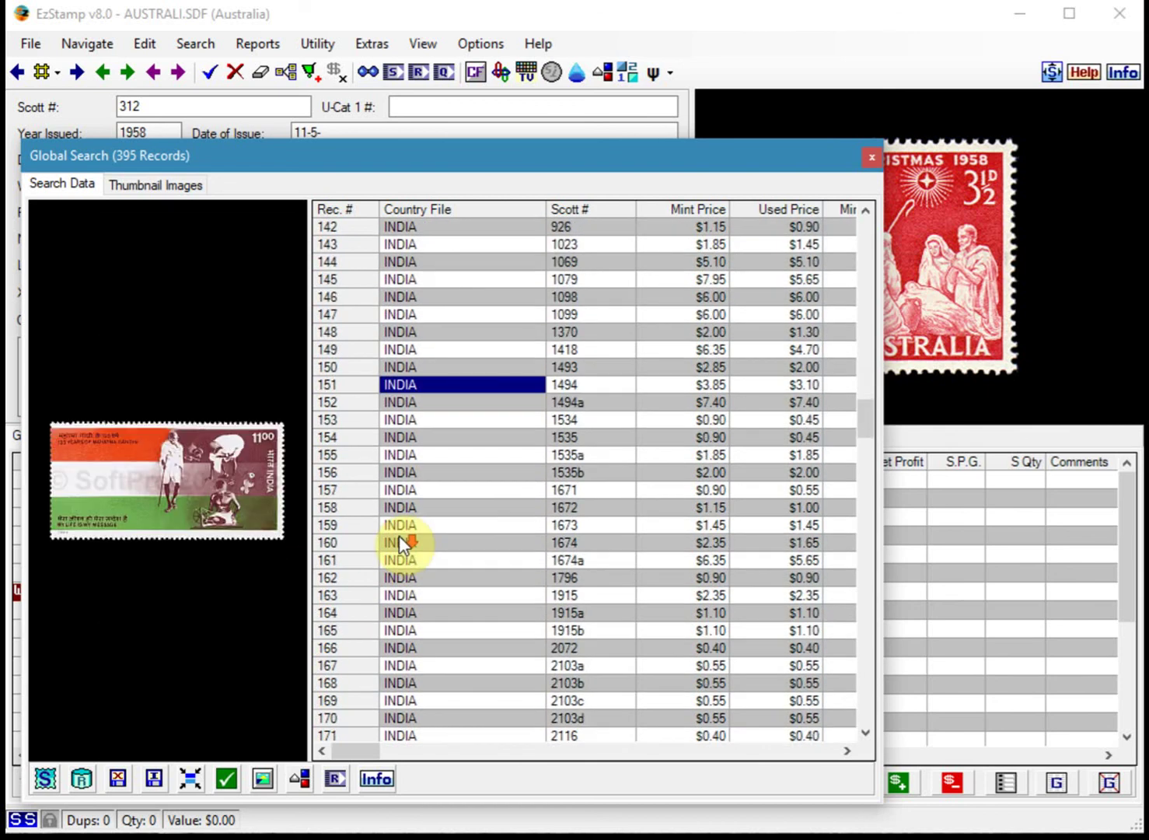
Step: Load the olympics saved global search
{"action": "left_click", "coordinate": [154, 779]}
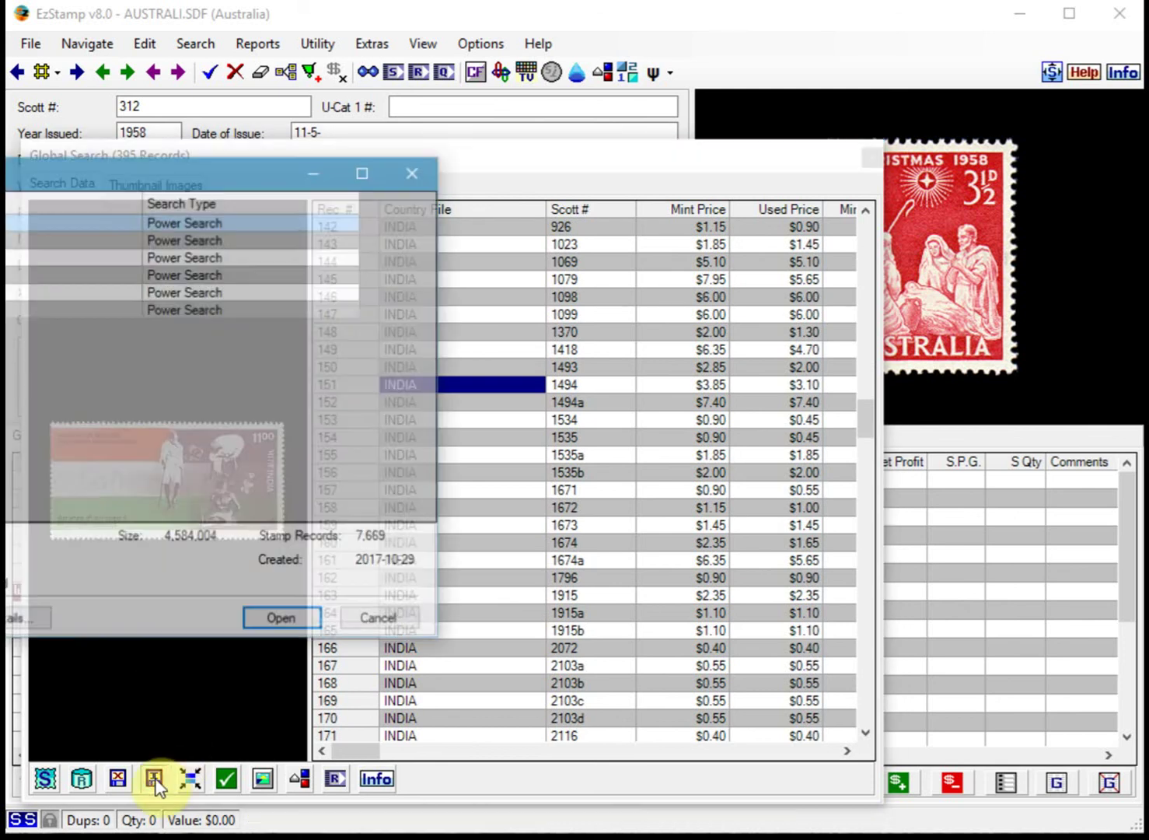
{"action": "left_click_drag", "start_coordinate": [261, 180], "coordinate": [485, 243]}
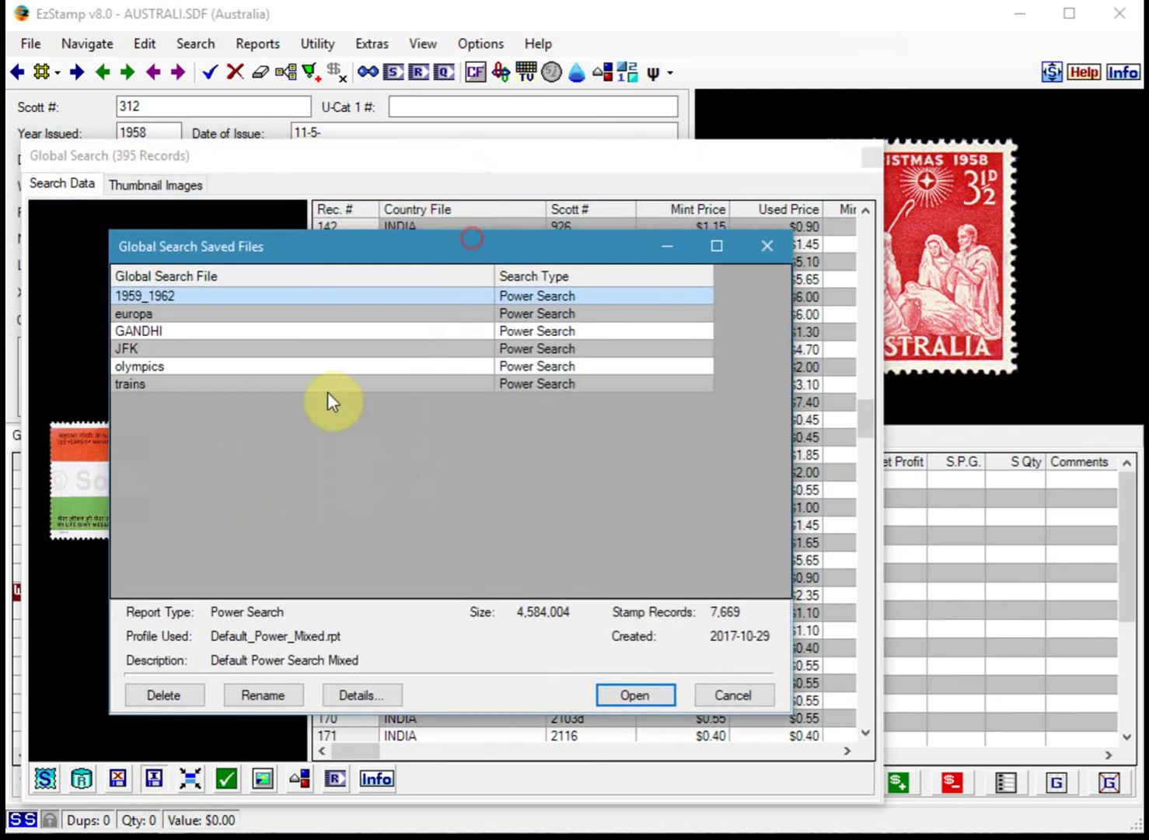
{"action": "left_click", "coordinate": [151, 365]}
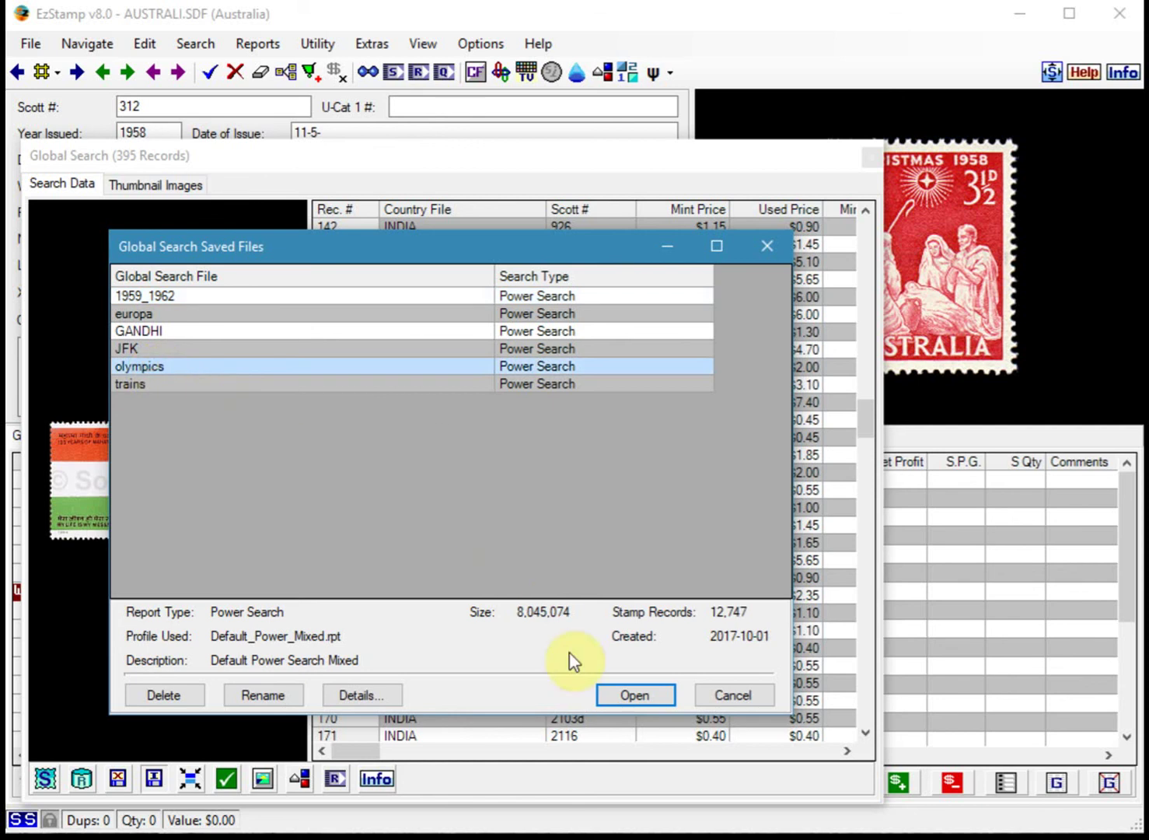
{"action": "left_click", "coordinate": [633, 691]}
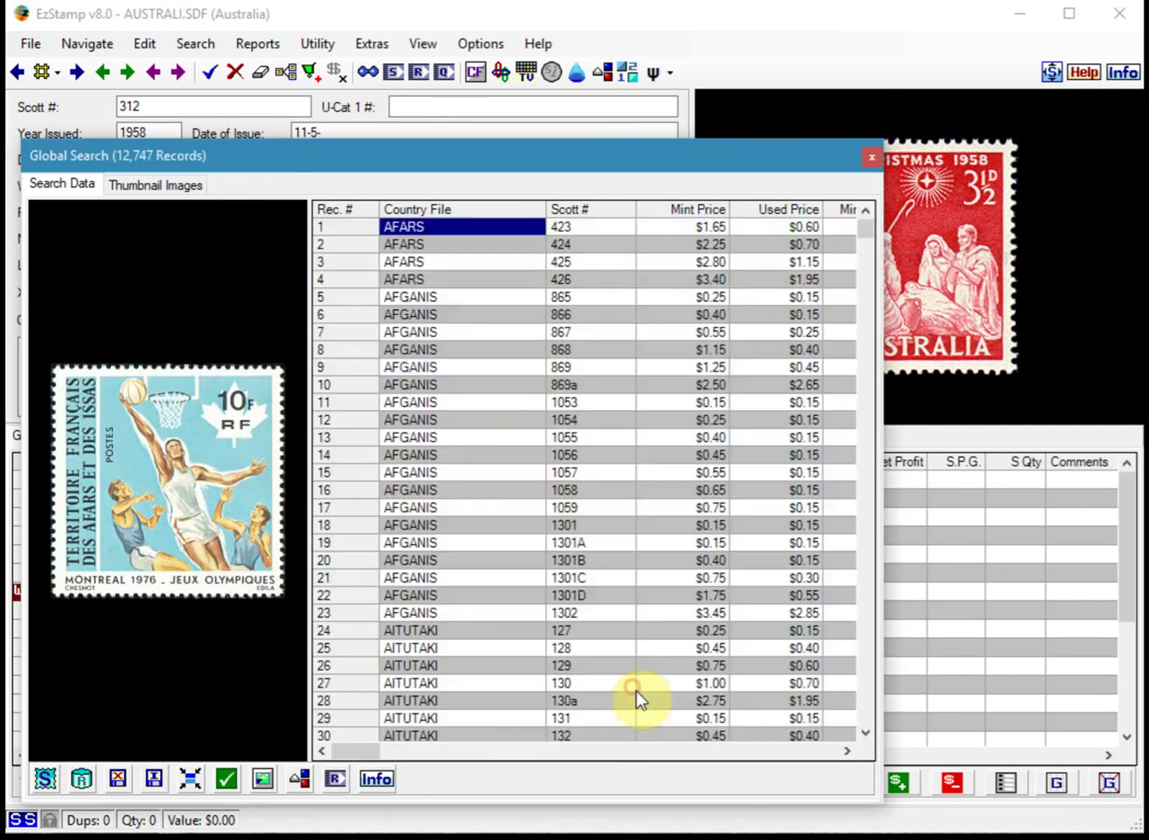
Step: Preview AFGANIS 1056 and AITUTAKI 345, then page through results as stamp thumbnails
{"action": "left_click", "coordinate": [410, 458]}
{"action": "scroll", "coordinate": [435, 505], "scroll_direction": "down", "scroll_amount": 6}
{"action": "left_click", "coordinate": [436, 539]}
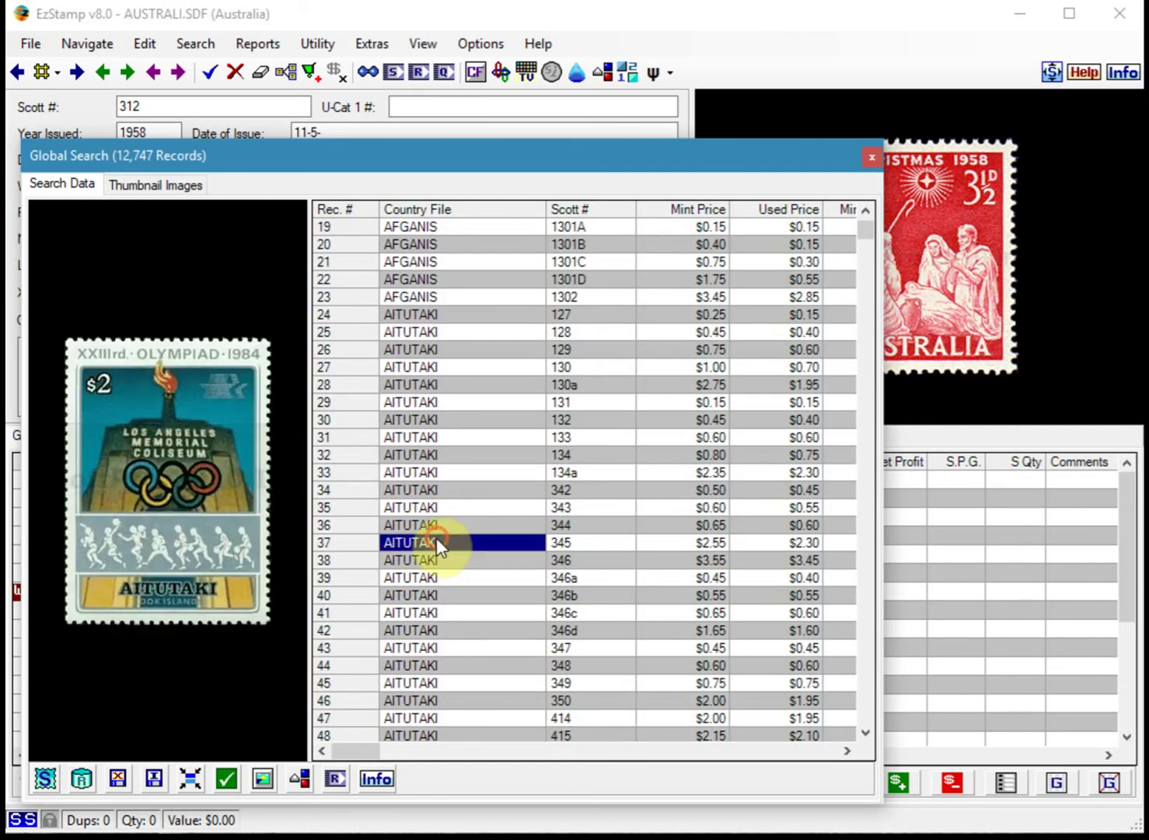
{"action": "left_click", "coordinate": [155, 184]}
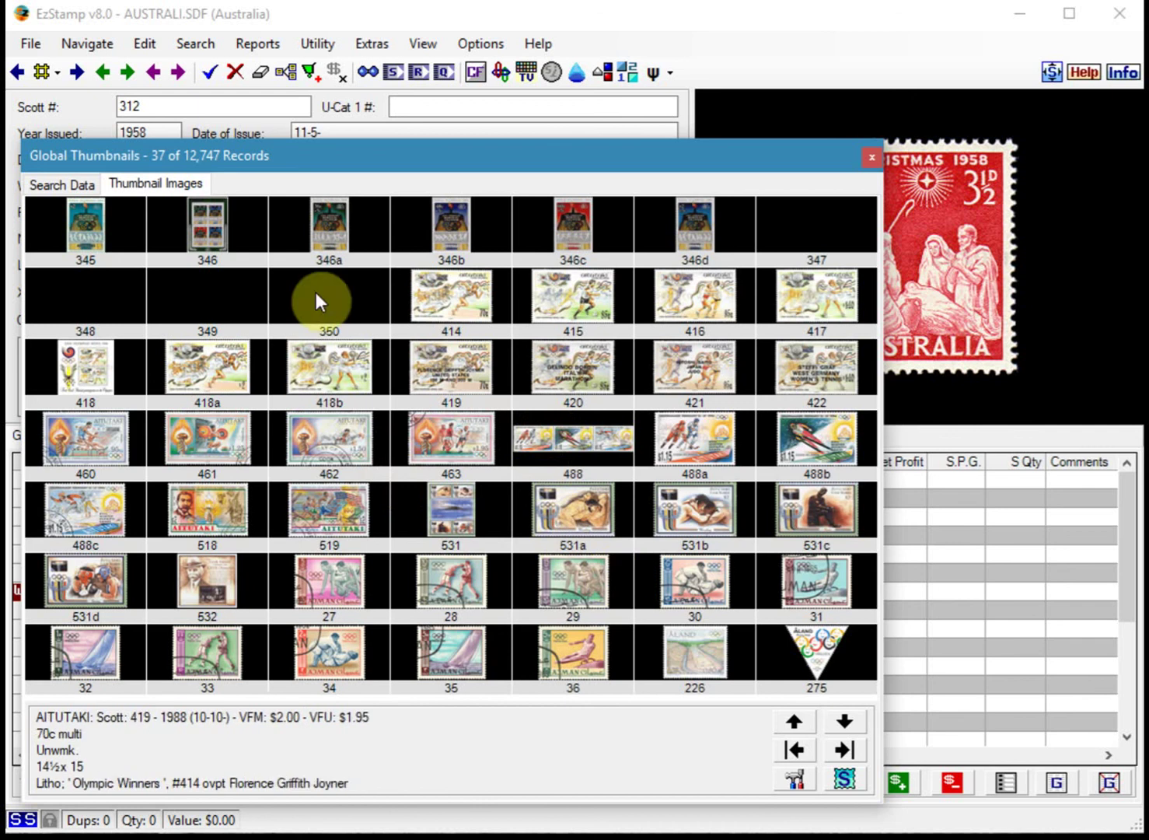
{"action": "left_click", "coordinate": [843, 722]}
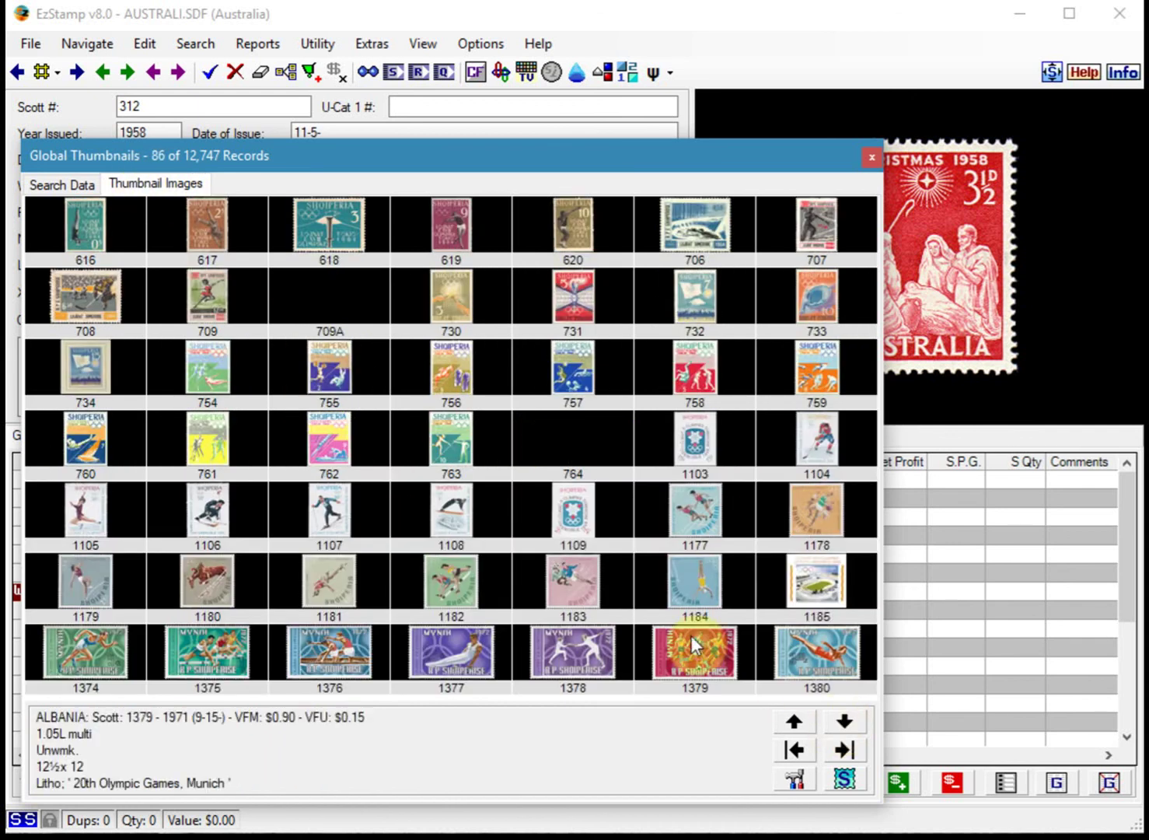